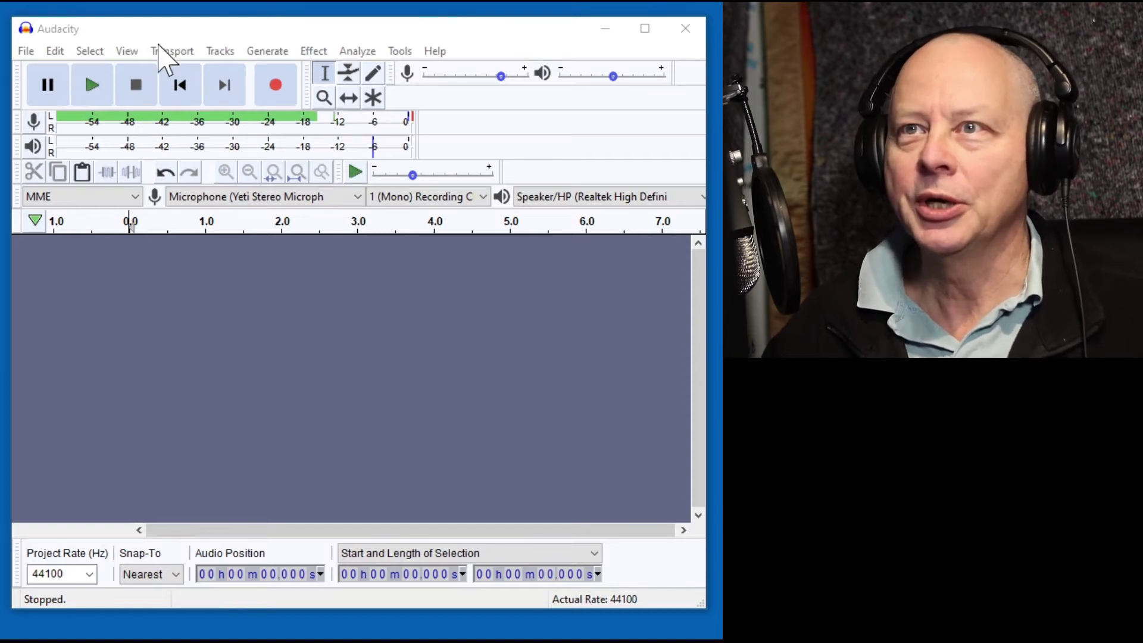
Step: Generate a 440 Hz sine tone at amplitude 0.5 on a new track
left_click(267, 51)
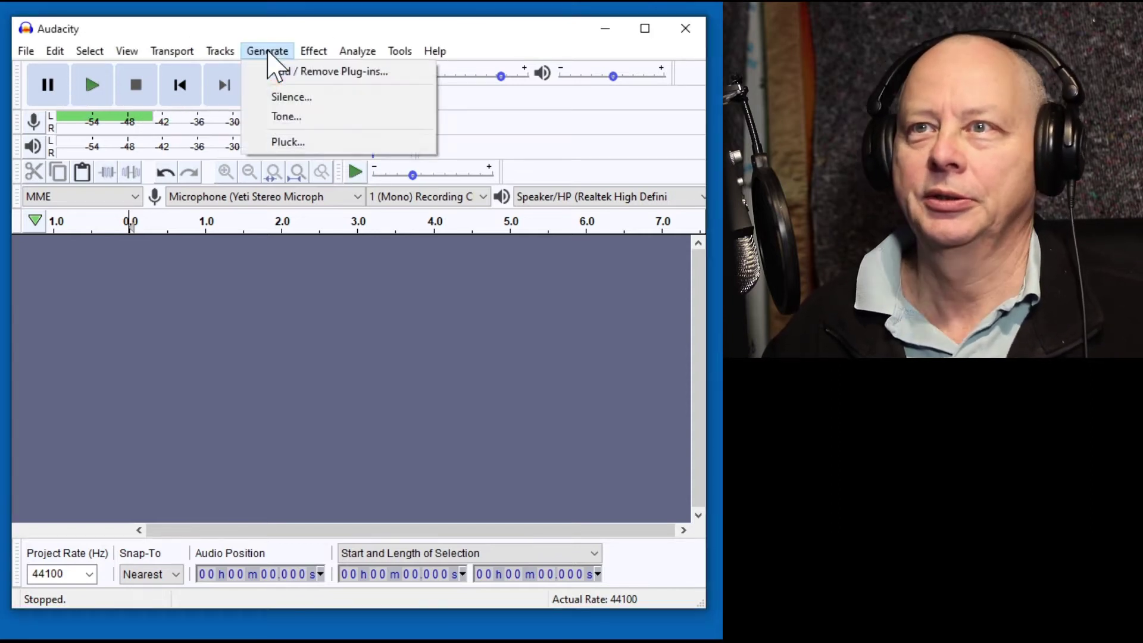
left_click(313, 117)
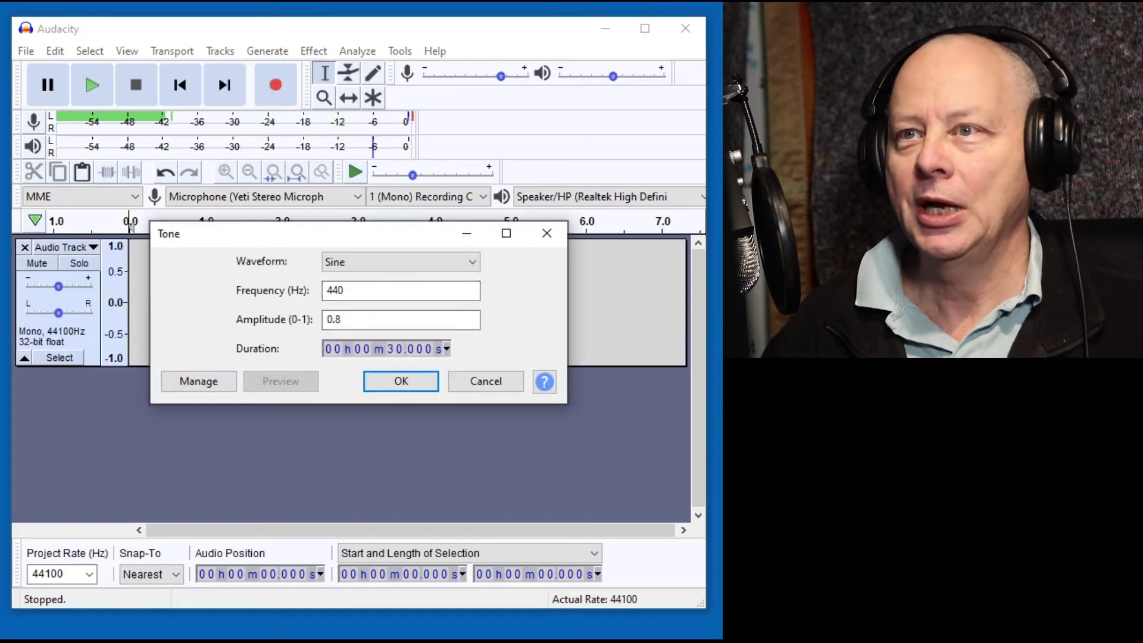
key("Tab")
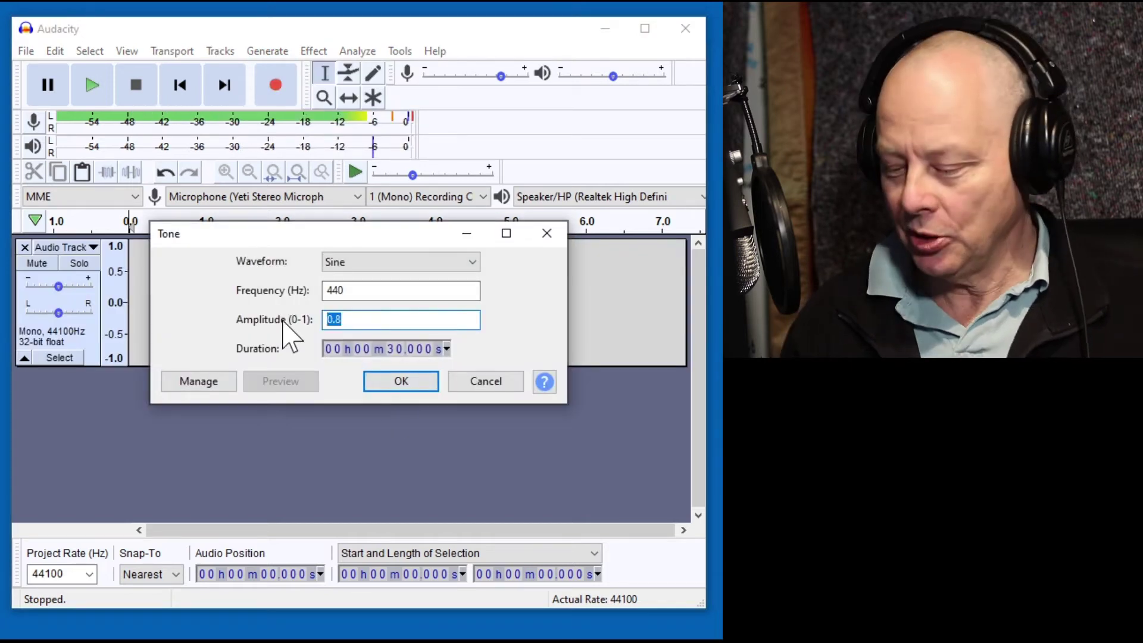
type(".5")
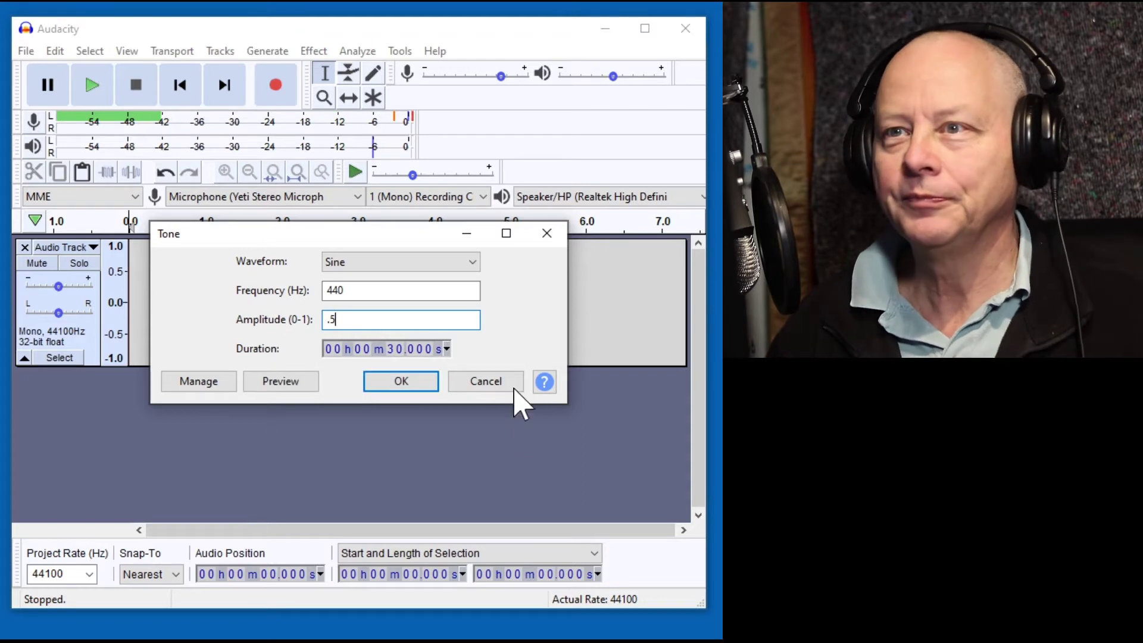
left_click(416, 384)
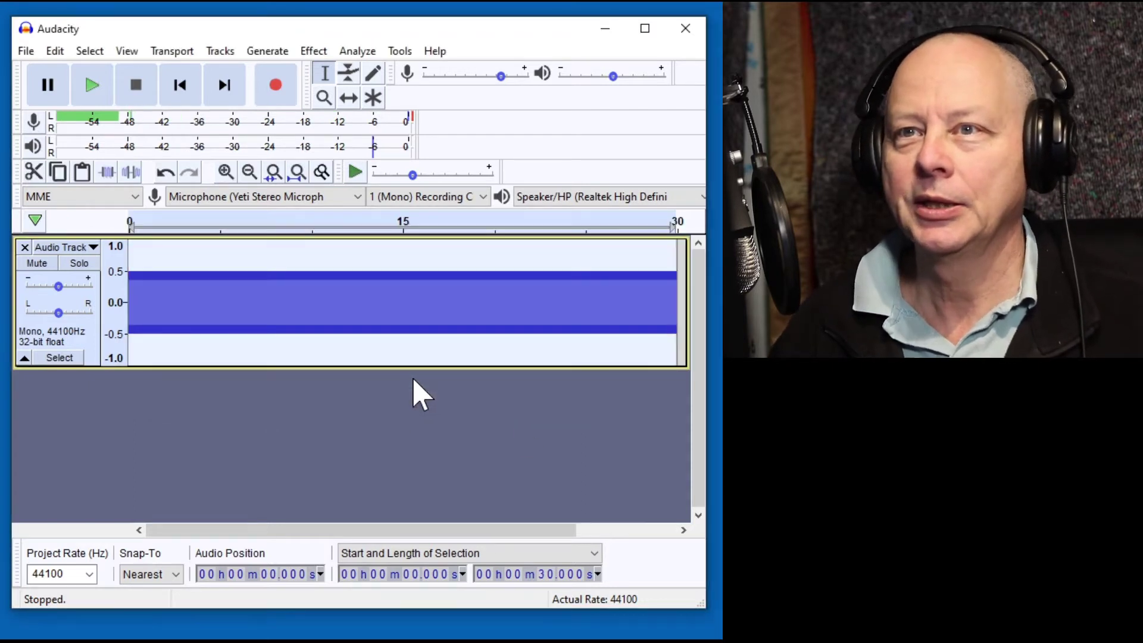
Step: Play the tone briefly starting from 6.28 seconds, then stop
left_click(94, 247)
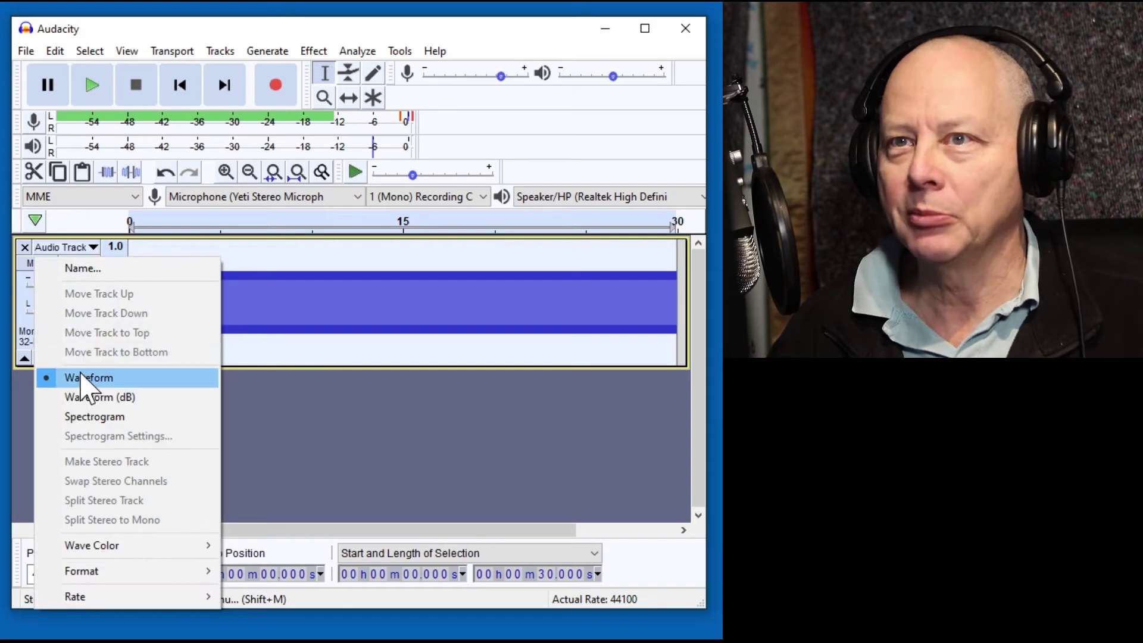
left_click(244, 272)
left_click(244, 272)
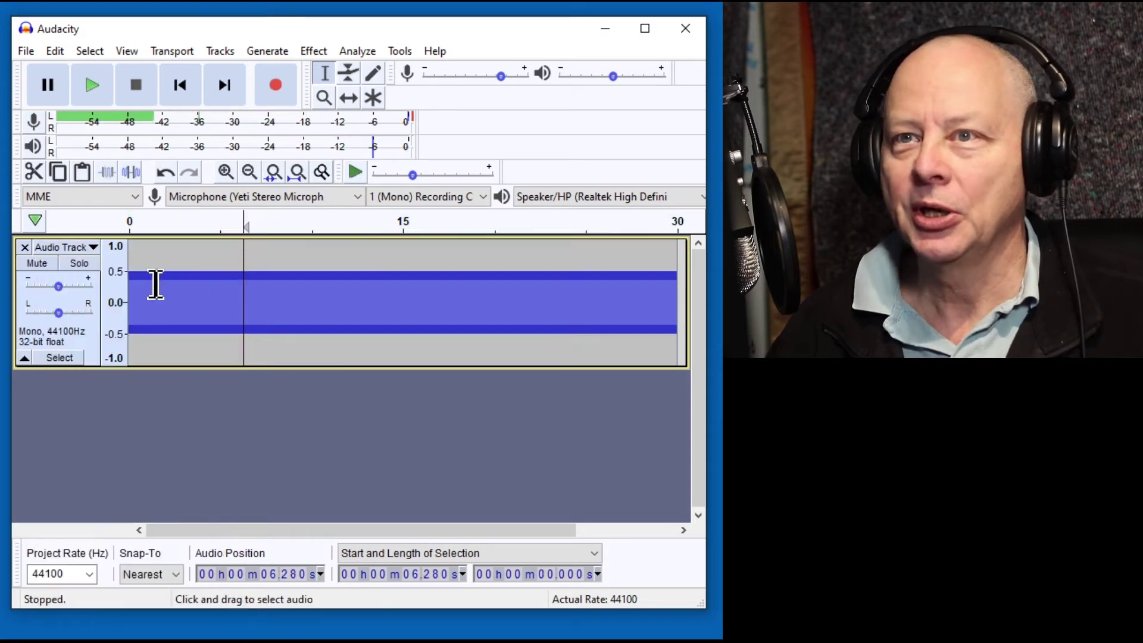
left_click(90, 85)
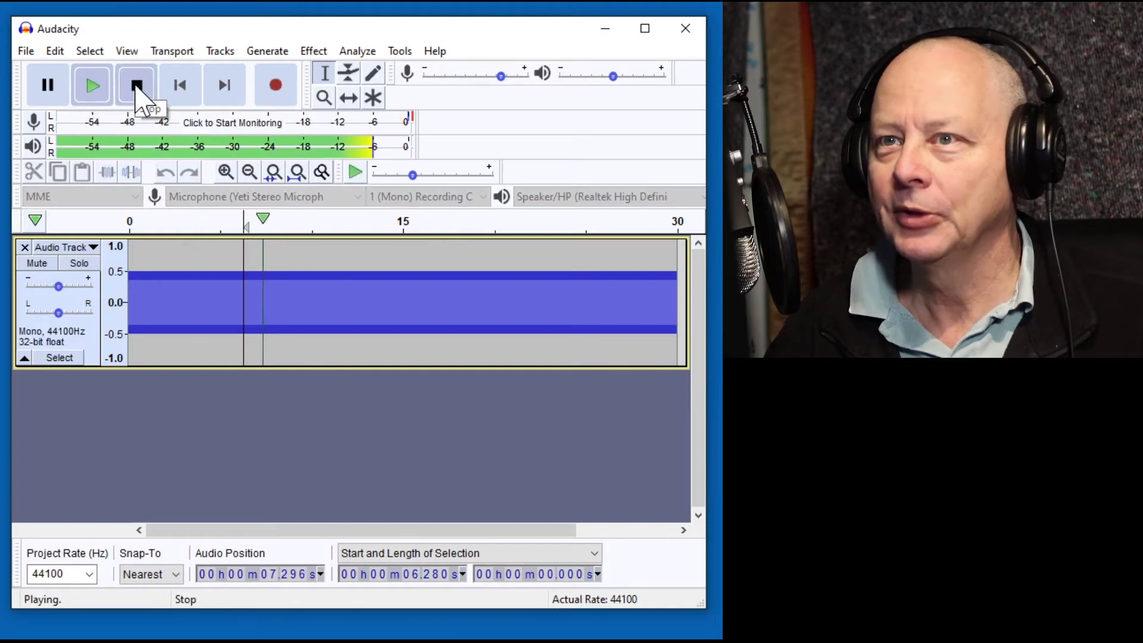
left_click(137, 86)
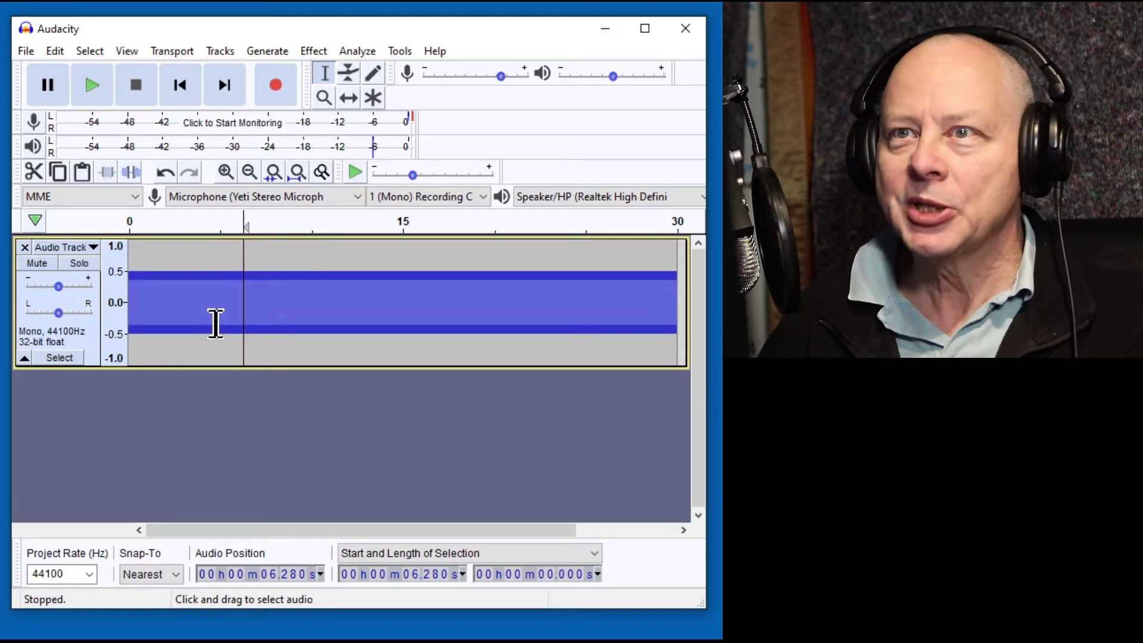
Step: Mute the tone track, record a short voice take, and monitor the input level
left_click(36, 263)
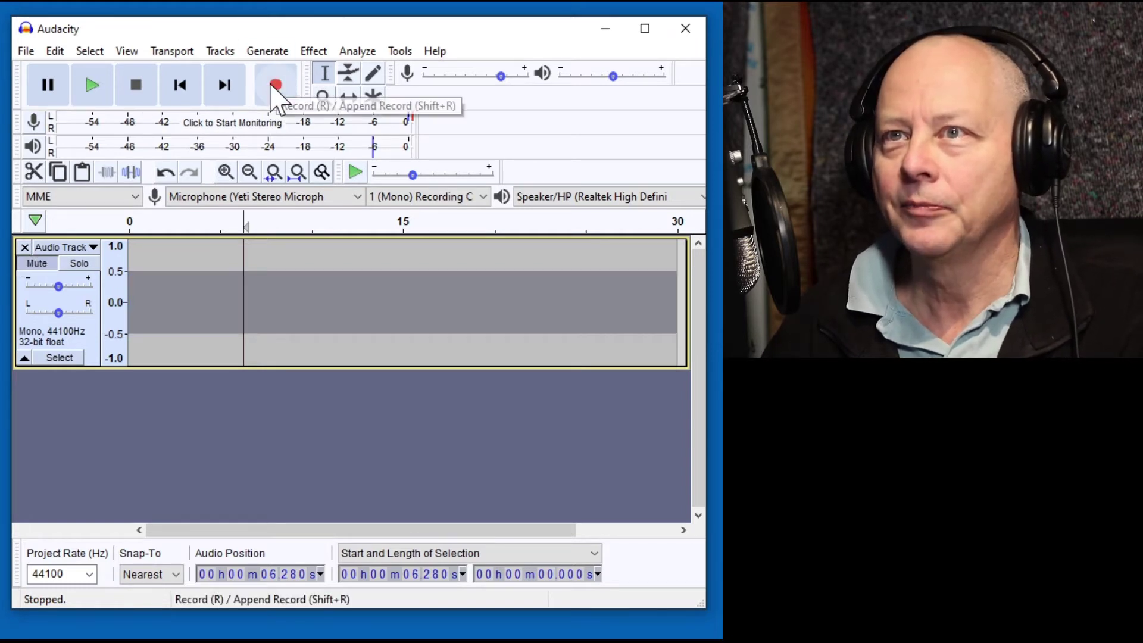
left_click(269, 84)
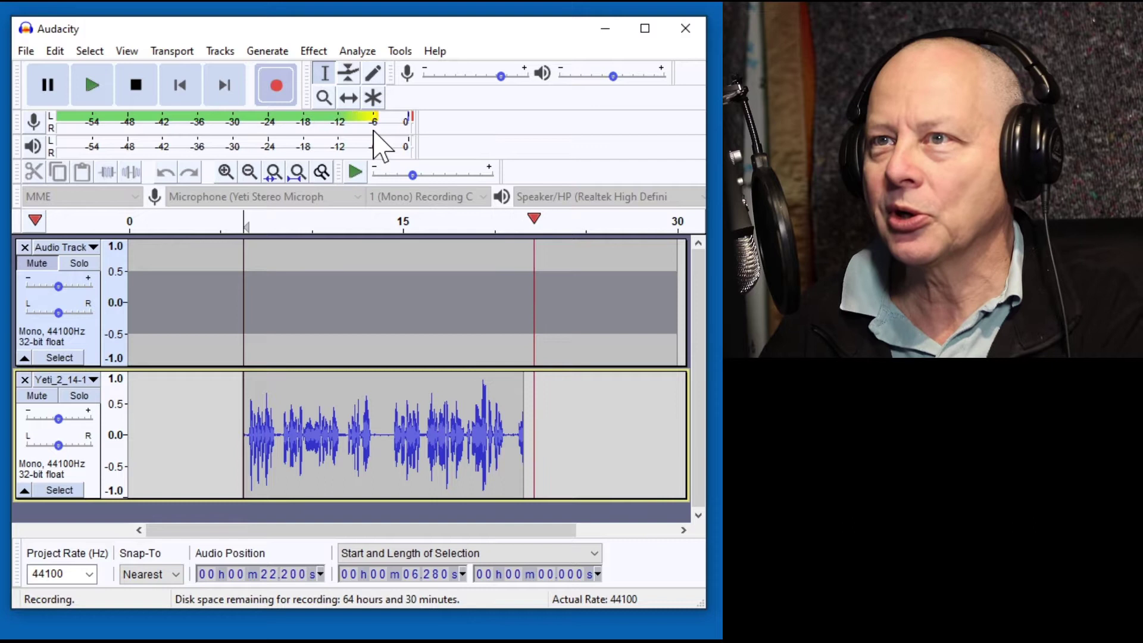
left_click(143, 86)
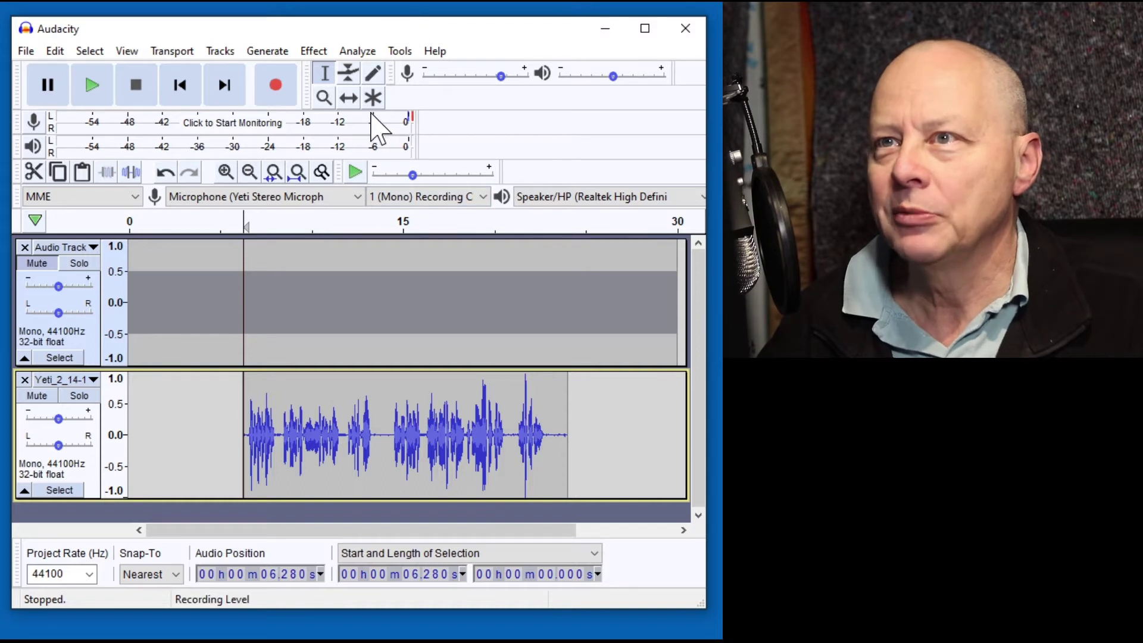
left_click(249, 125)
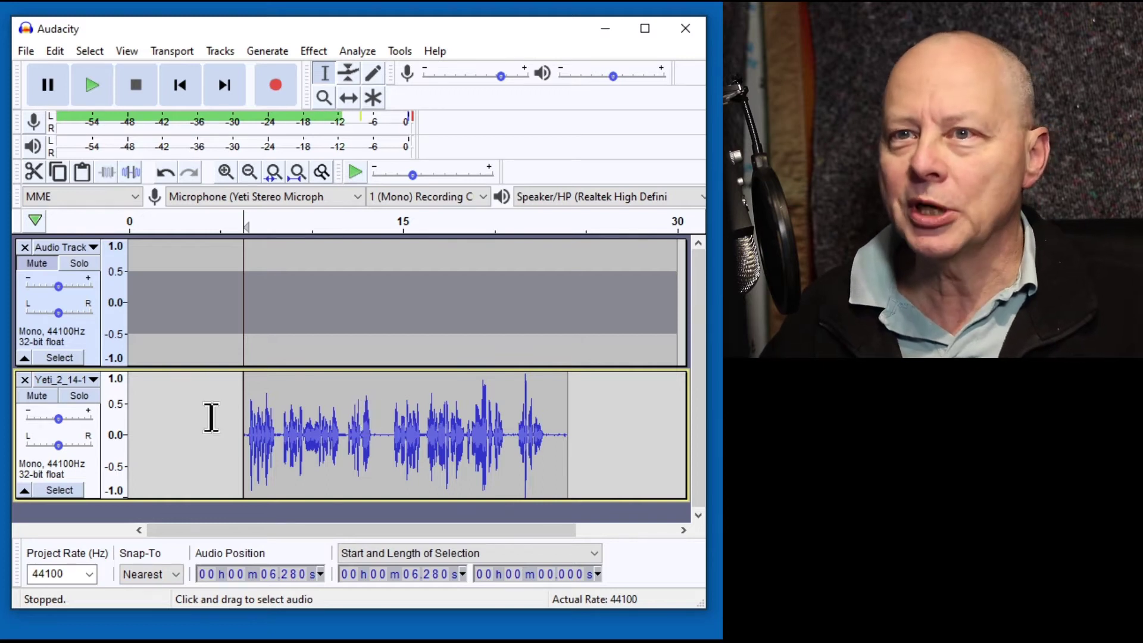
Step: Delete both tracks, select Microphone (AK5371) at maximum recording volume, and monitor its level
left_click(25, 379)
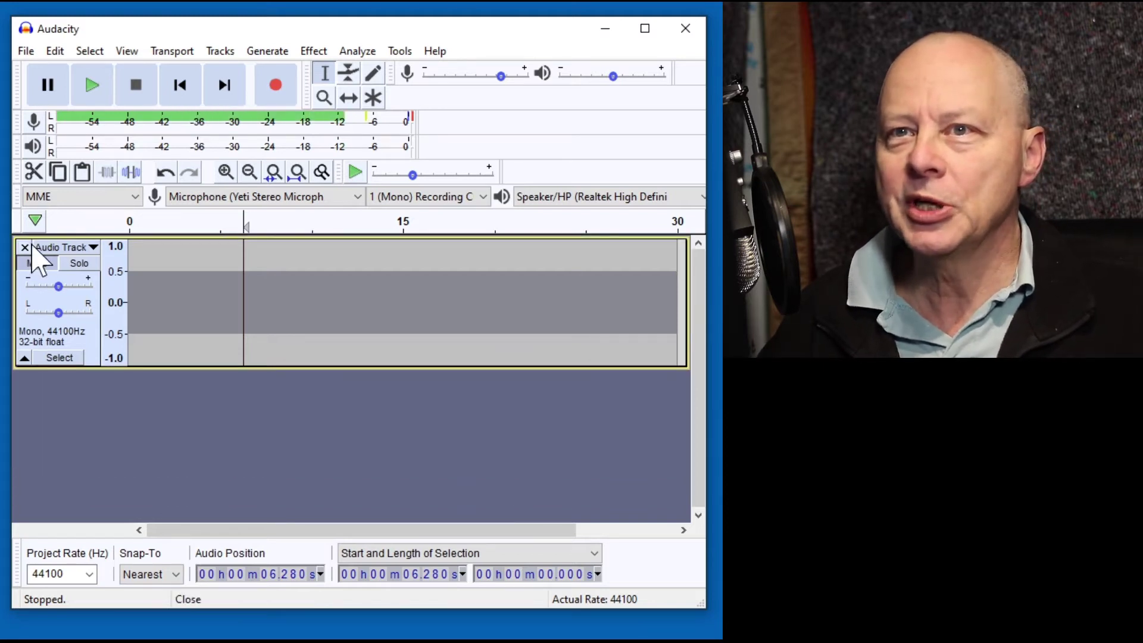
left_click(23, 248)
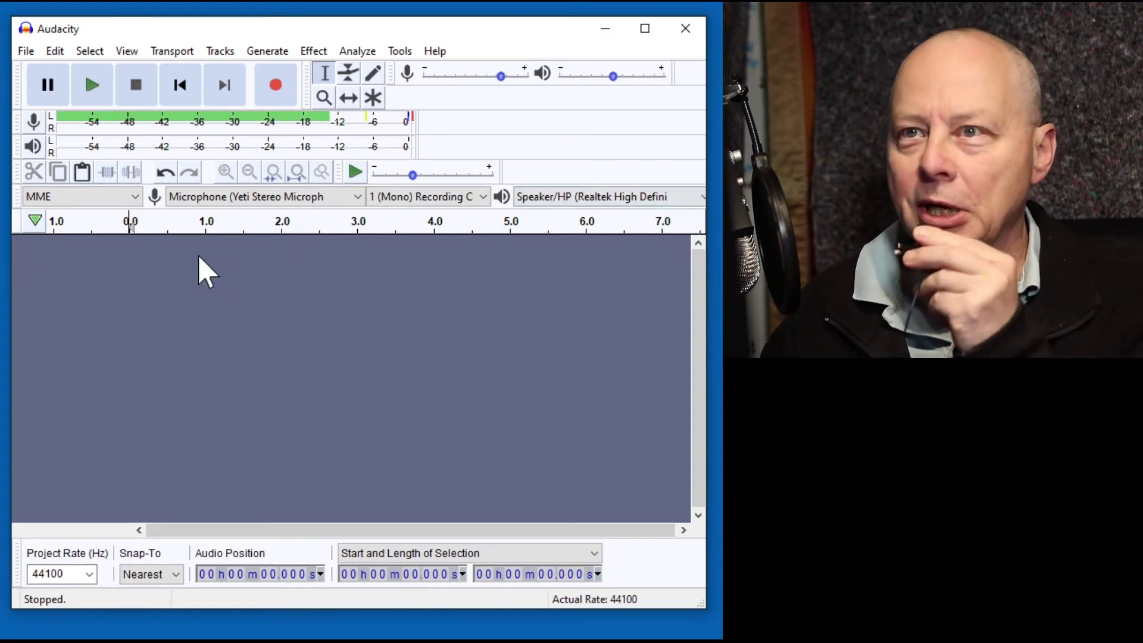
left_click(240, 199)
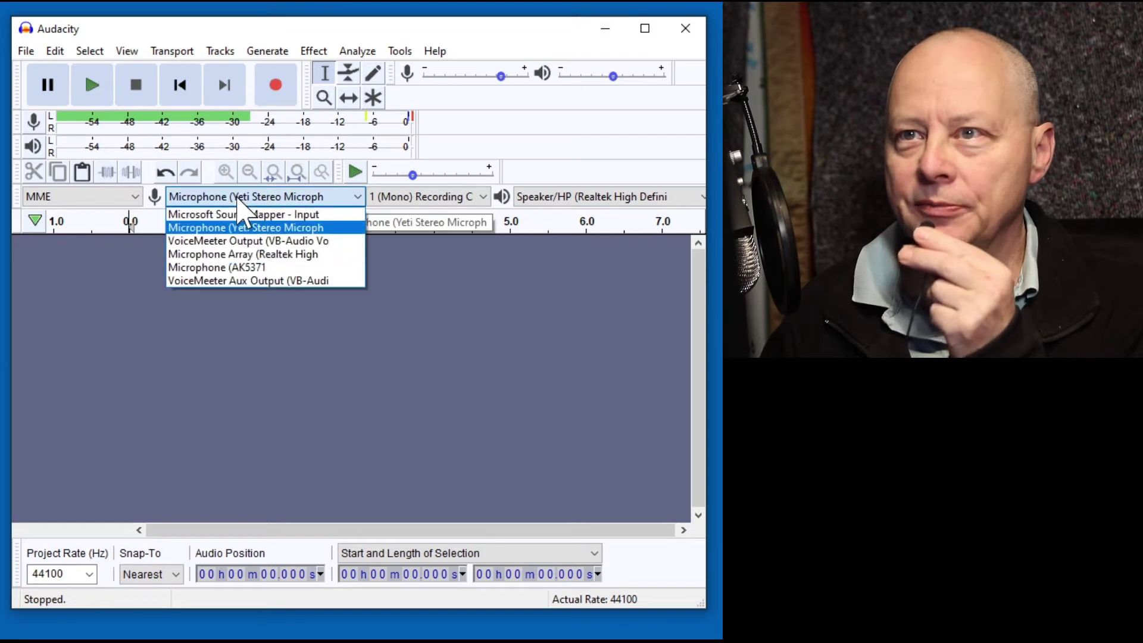
left_click(250, 267)
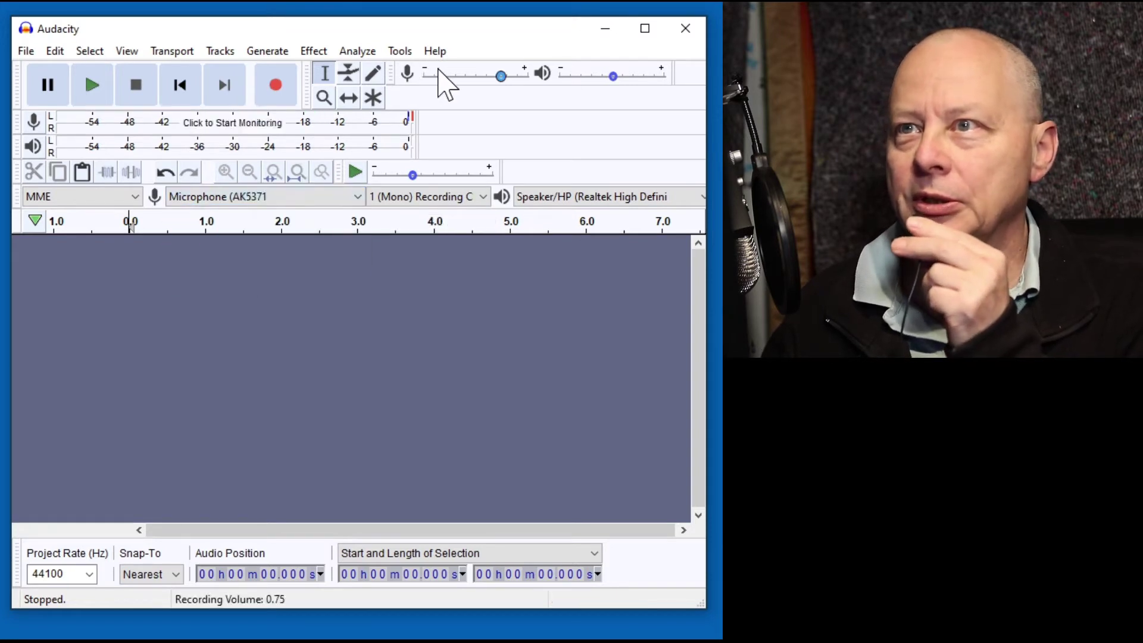
left_click_drag(503, 76, 555, 76)
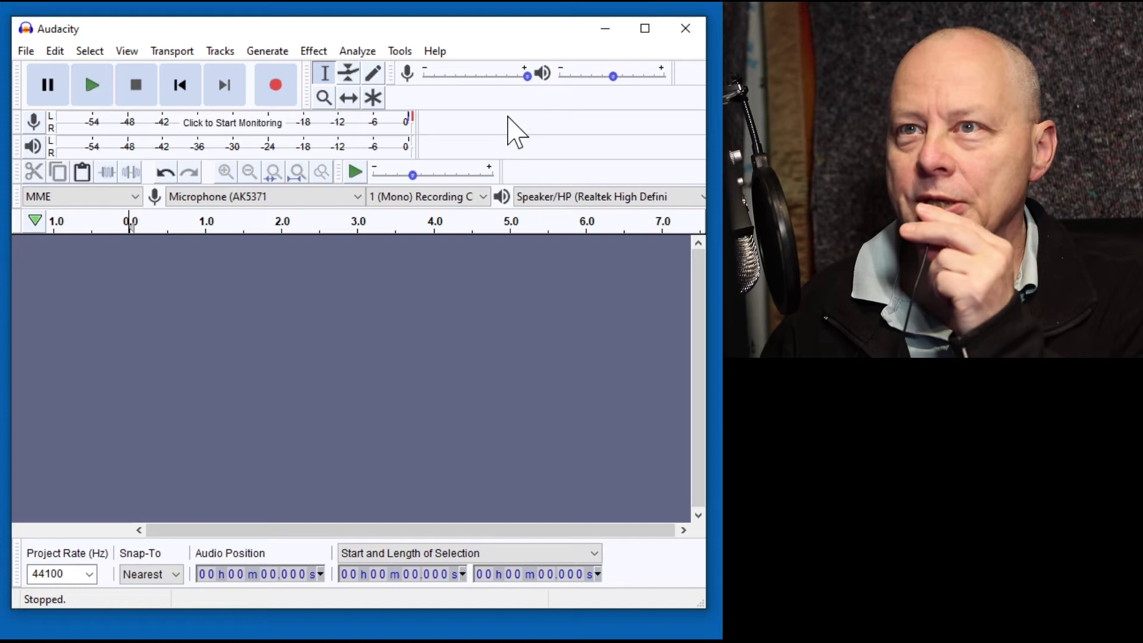
left_click(257, 125)
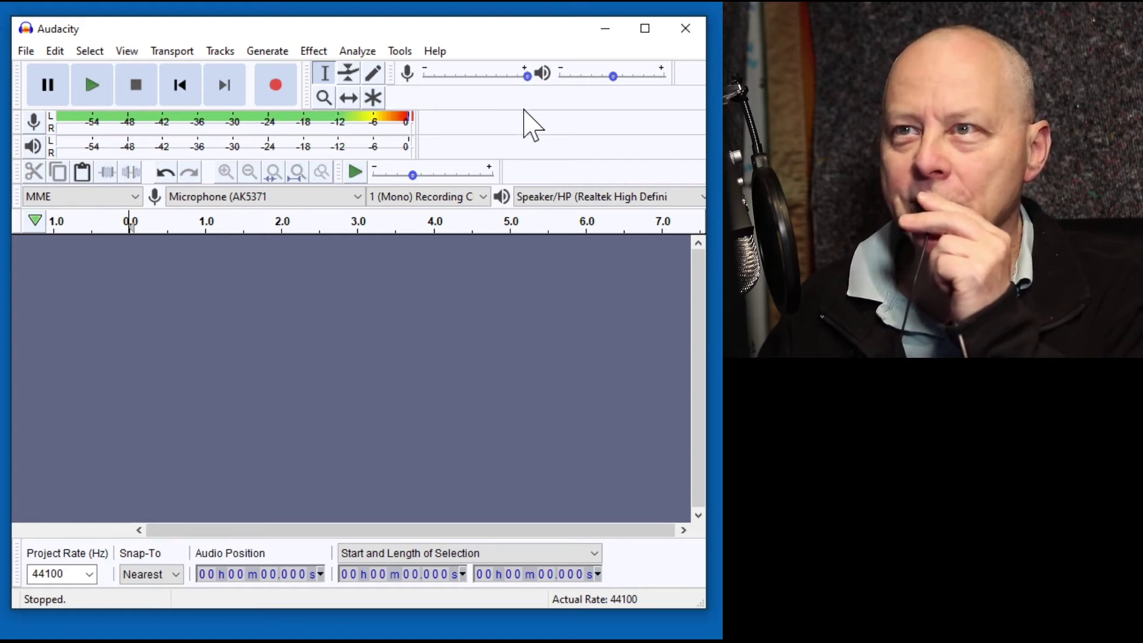
Step: Record about 6.6 seconds of voice through the AK5371 microphone onto a new track
left_click(278, 88)
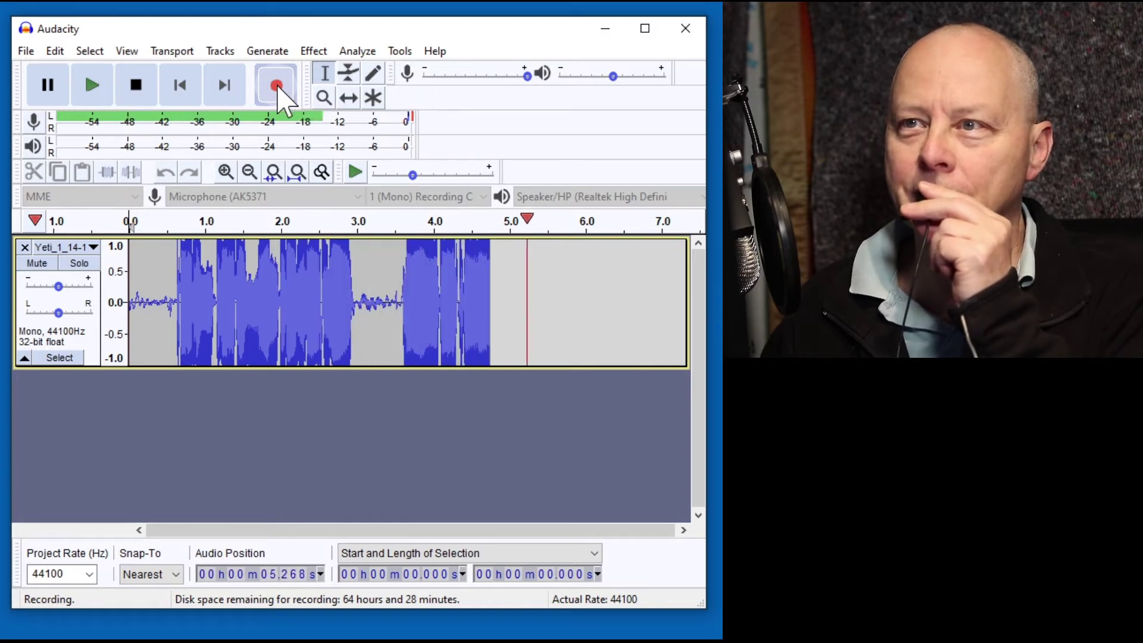
left_click(123, 87)
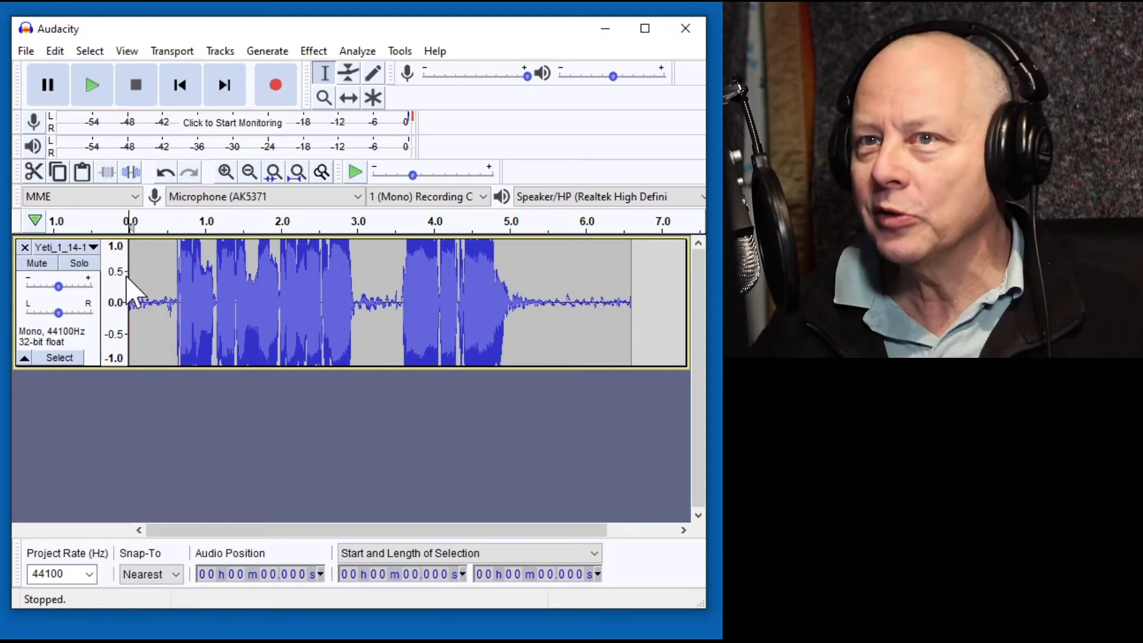
Step: Select the whole Yeti_1_14-1 track and apply Amplify at -6 dB
left_click(62, 358)
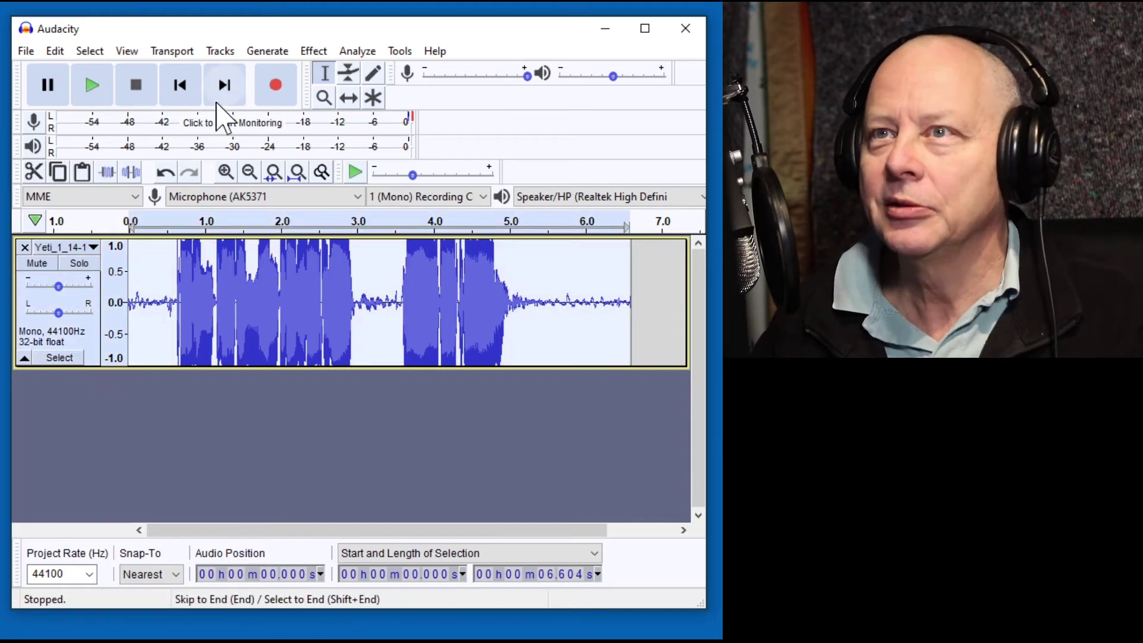
left_click(309, 52)
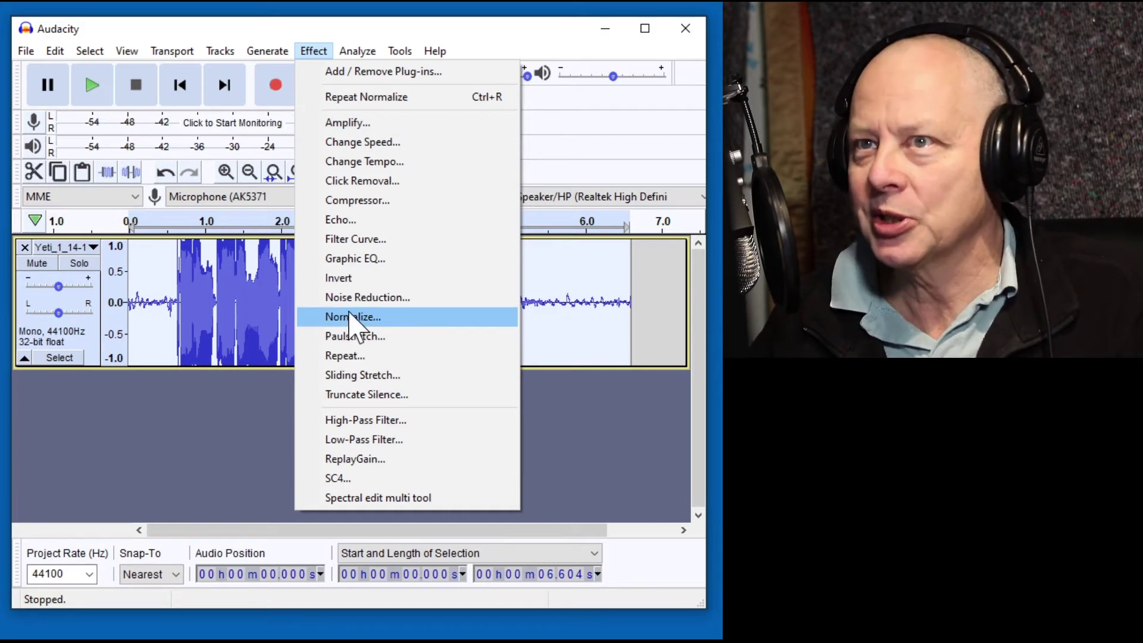
left_click(369, 123)
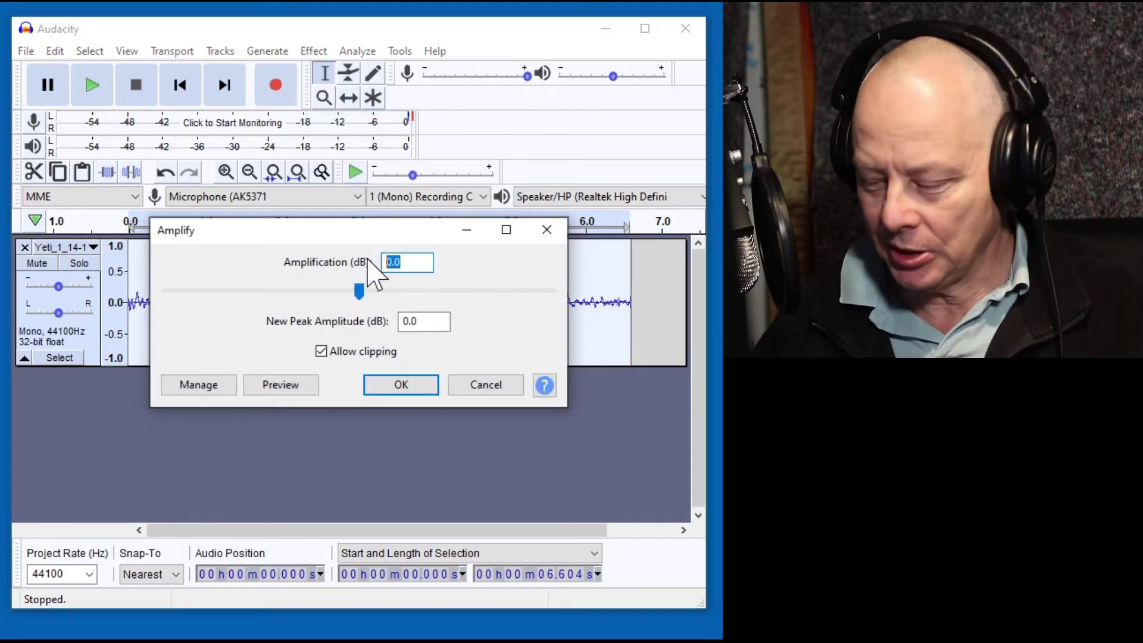
type("-6")
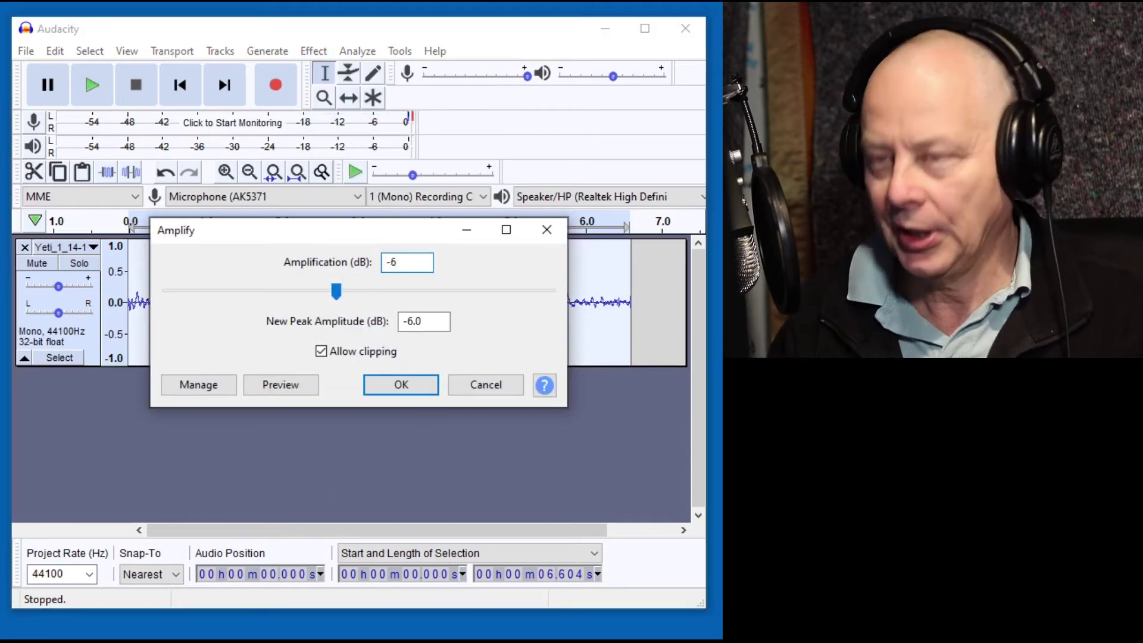
key("Return")
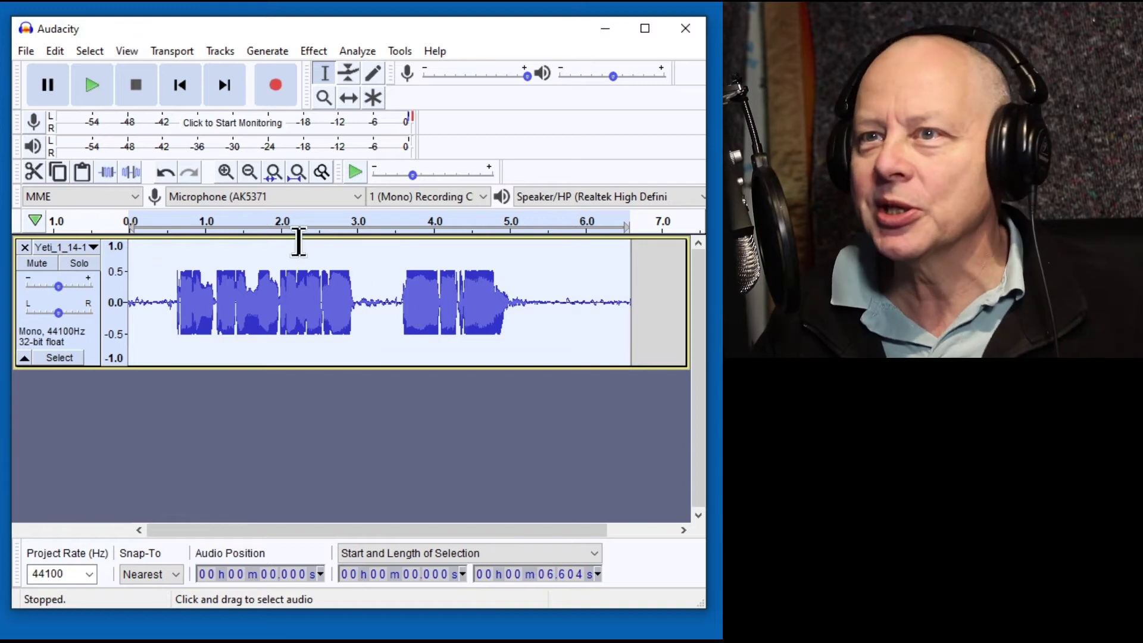
Step: Play back the Yeti_1_14-1 voice take and stop it
left_click(91, 85)
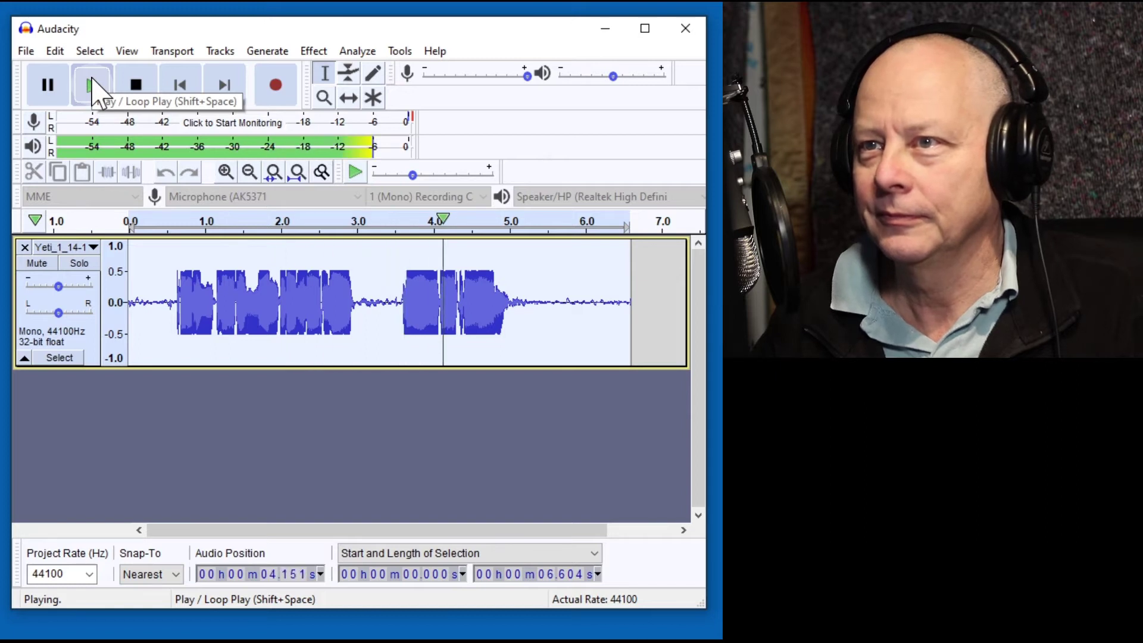
left_click(138, 86)
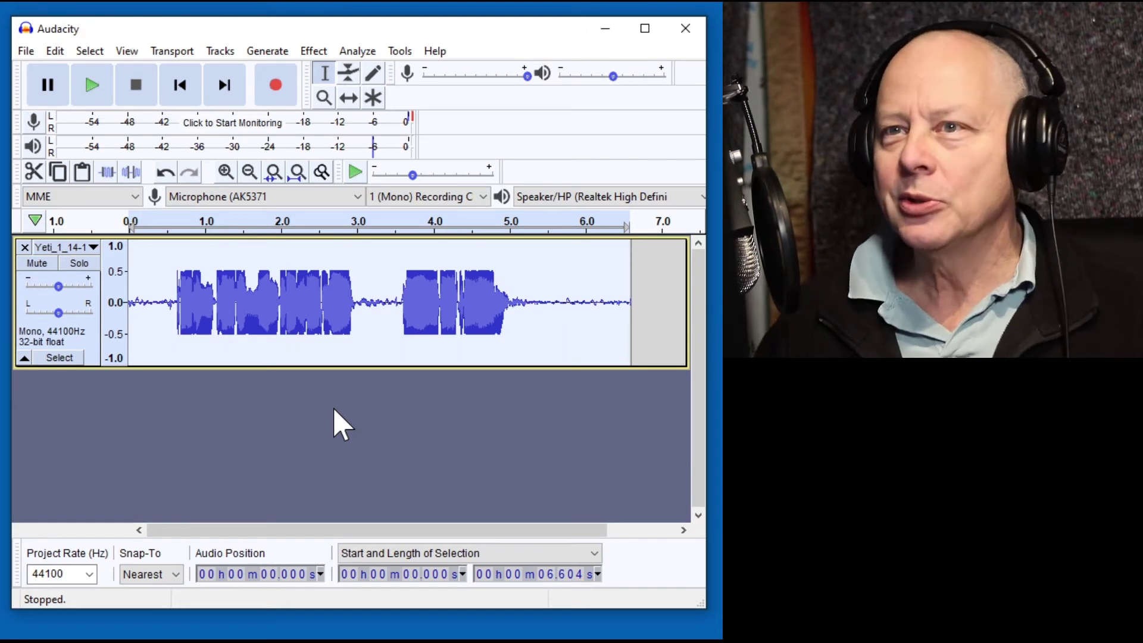
Step: Mute the first voice track and record a silent take with recording volume at zero
left_click(35, 263)
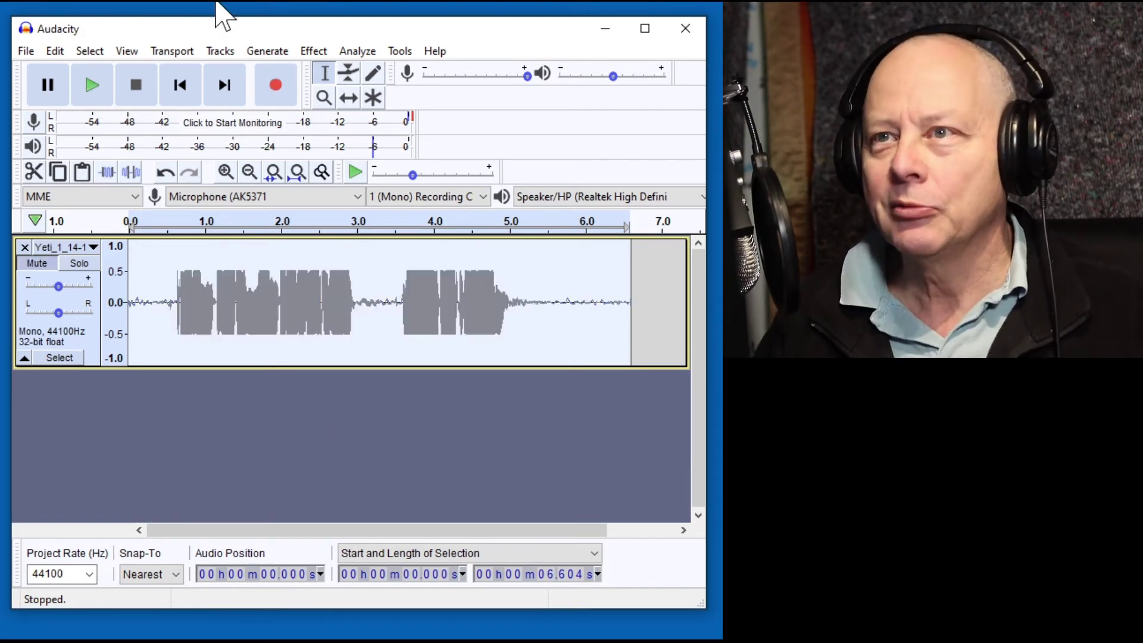
left_click_drag(527, 75, 424, 76)
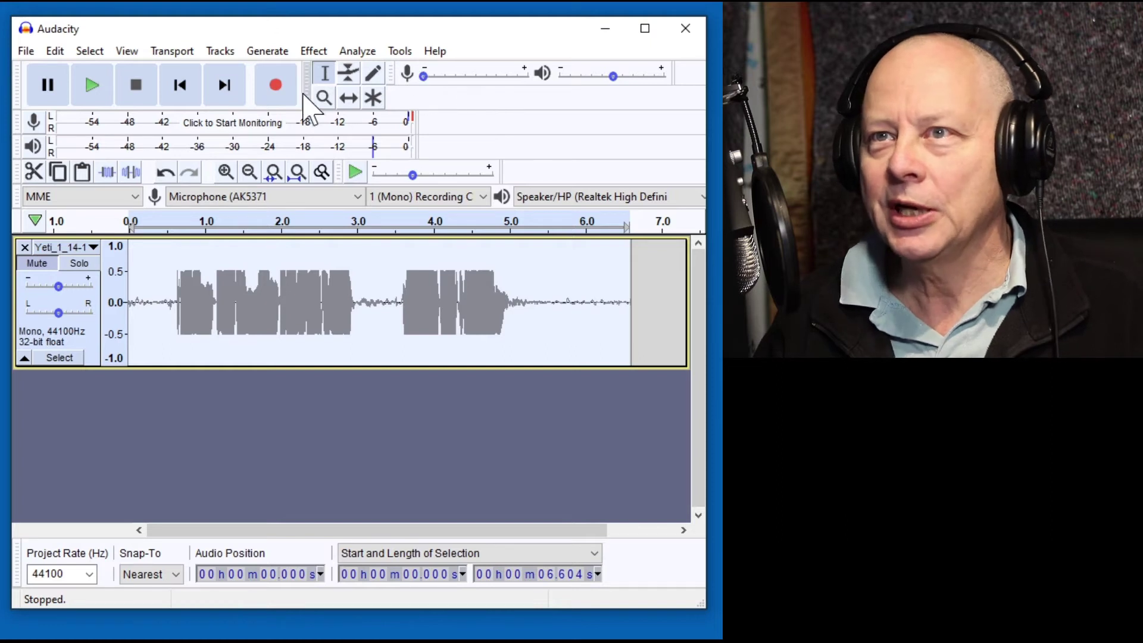
left_click(275, 95)
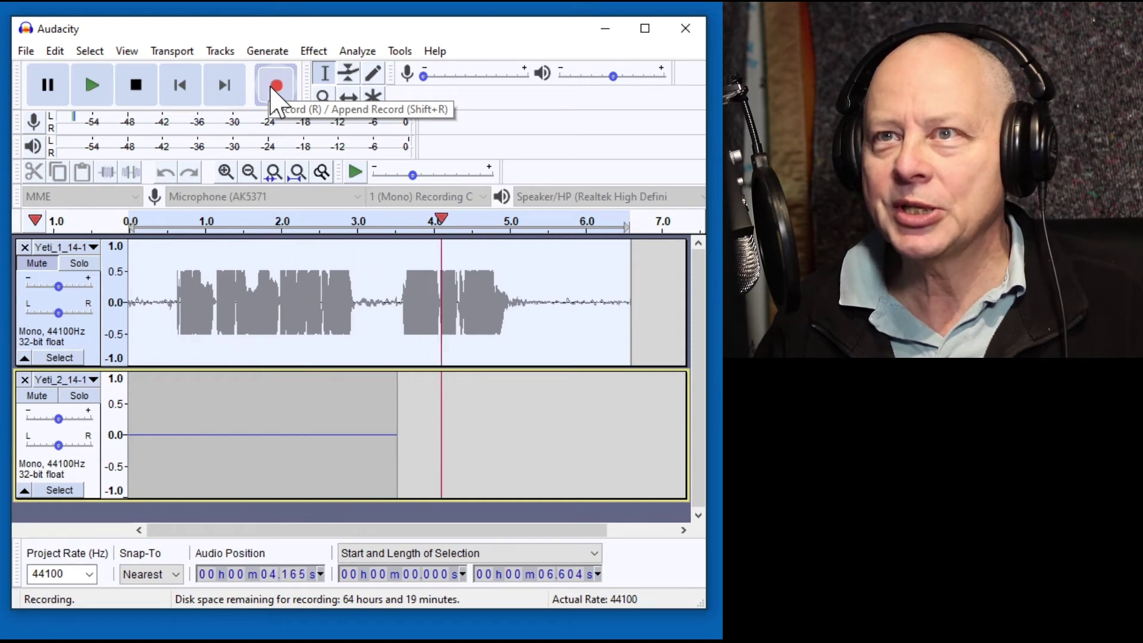
left_click(142, 88)
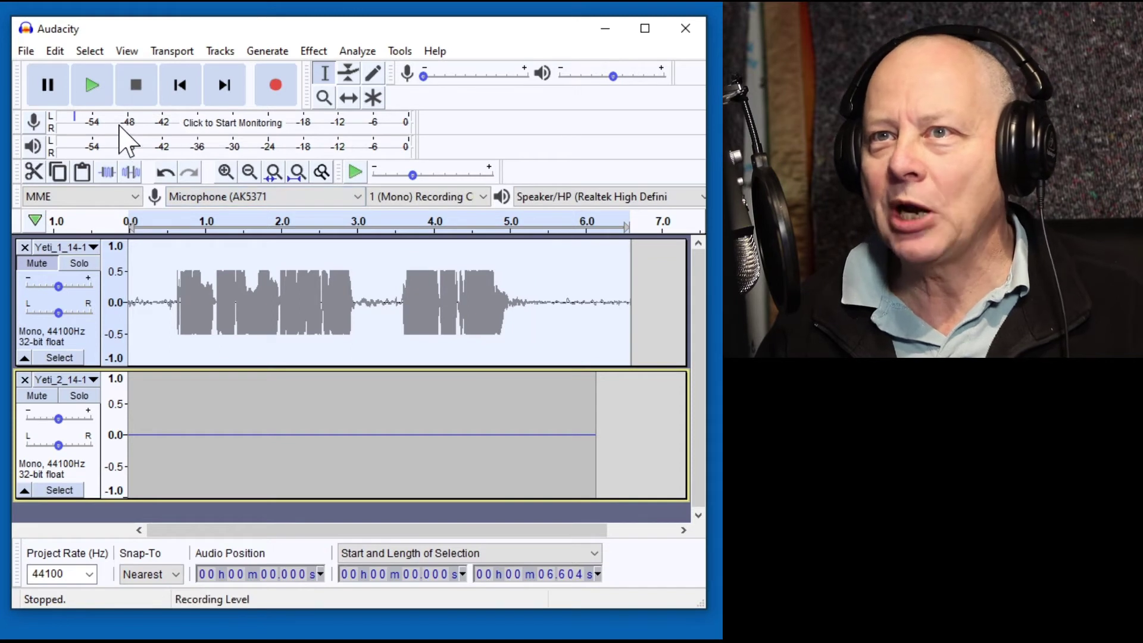
Step: Restore recording volume to 1.00, return to the project start, and mute the silent track
left_click_drag(425, 76, 530, 76)
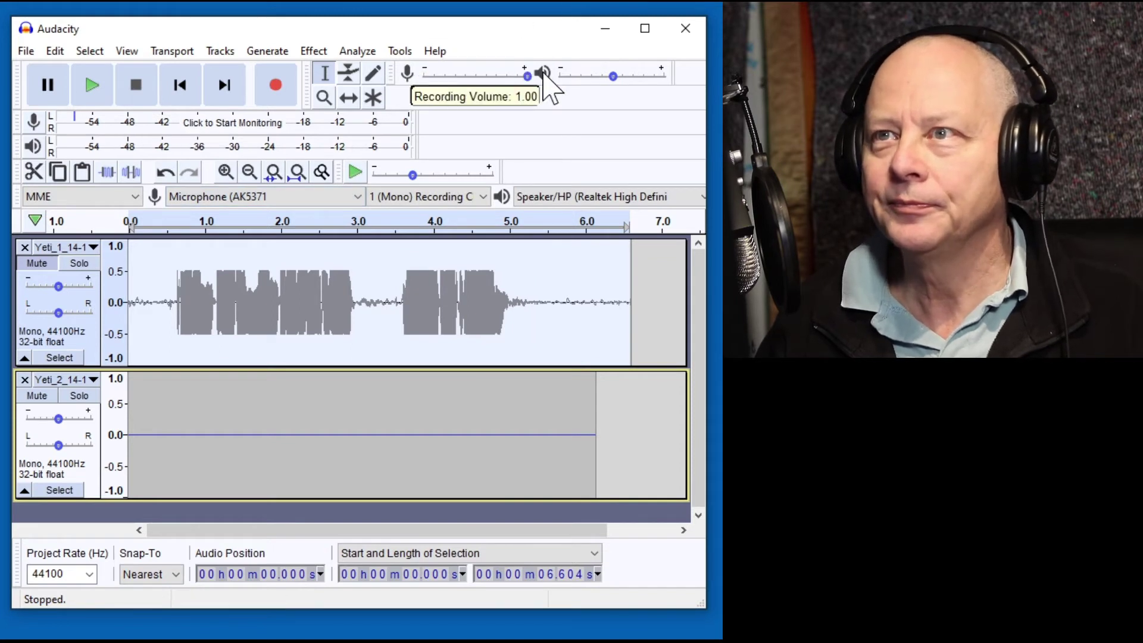
left_click(180, 85)
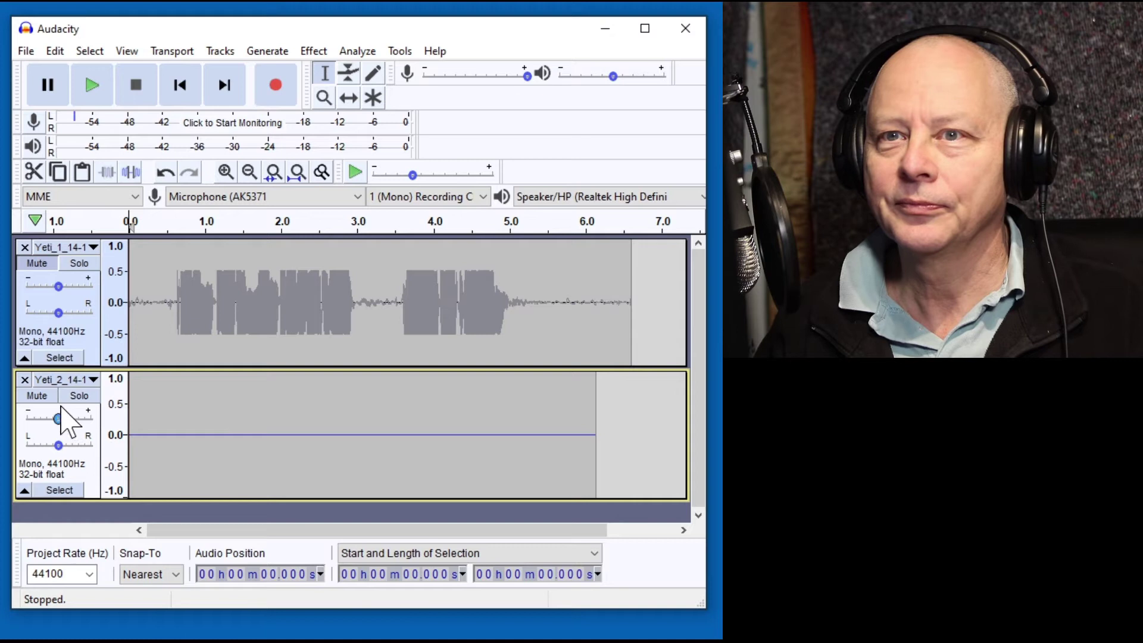
left_click(37, 395)
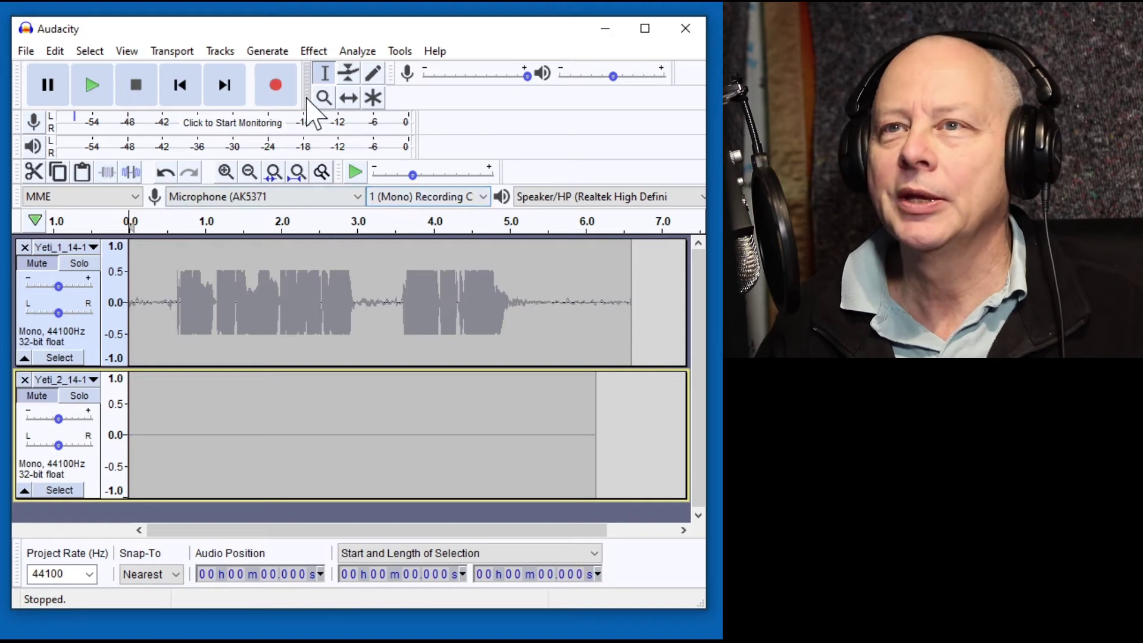
Step: Remove the first voice track, then record about 6 seconds of fresh speech while monitoring
left_click(24, 246)
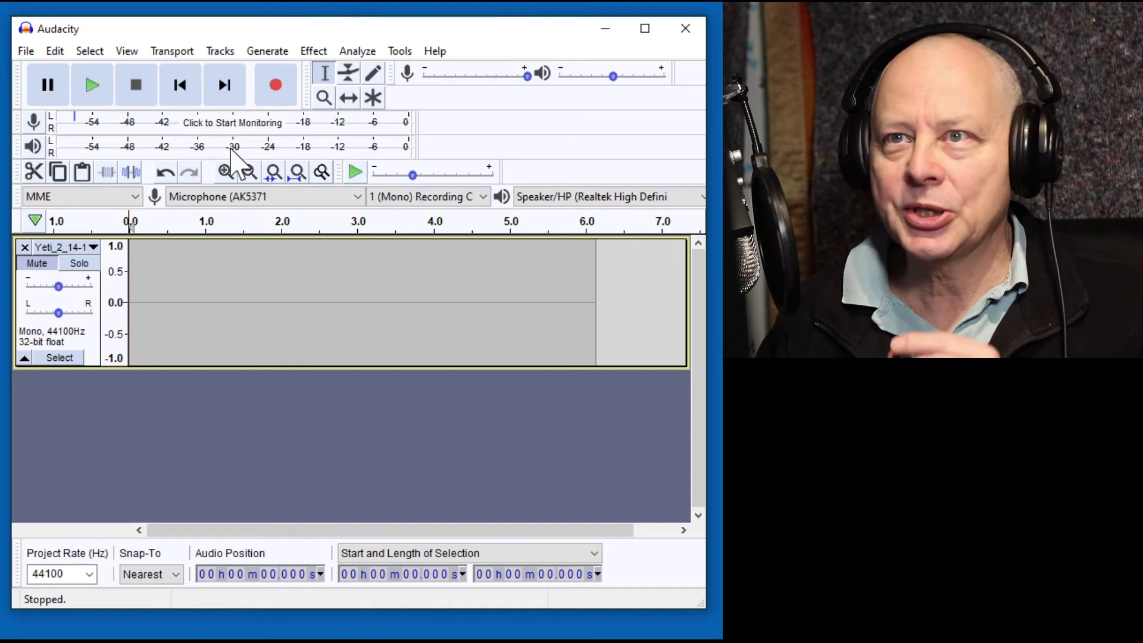
left_click(225, 122)
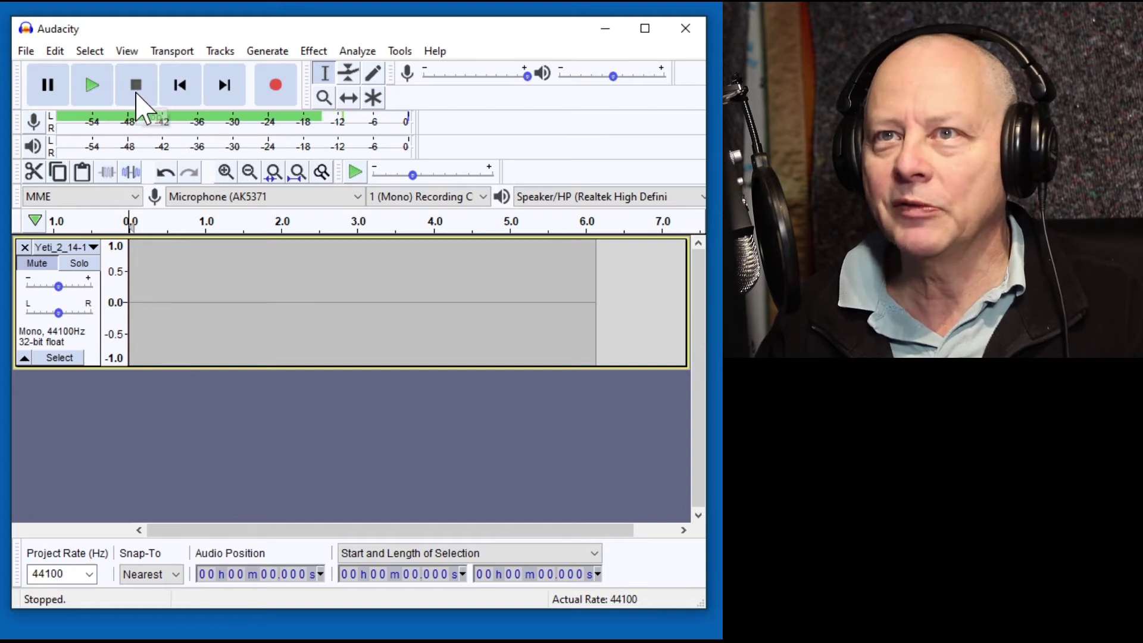
left_click(277, 83)
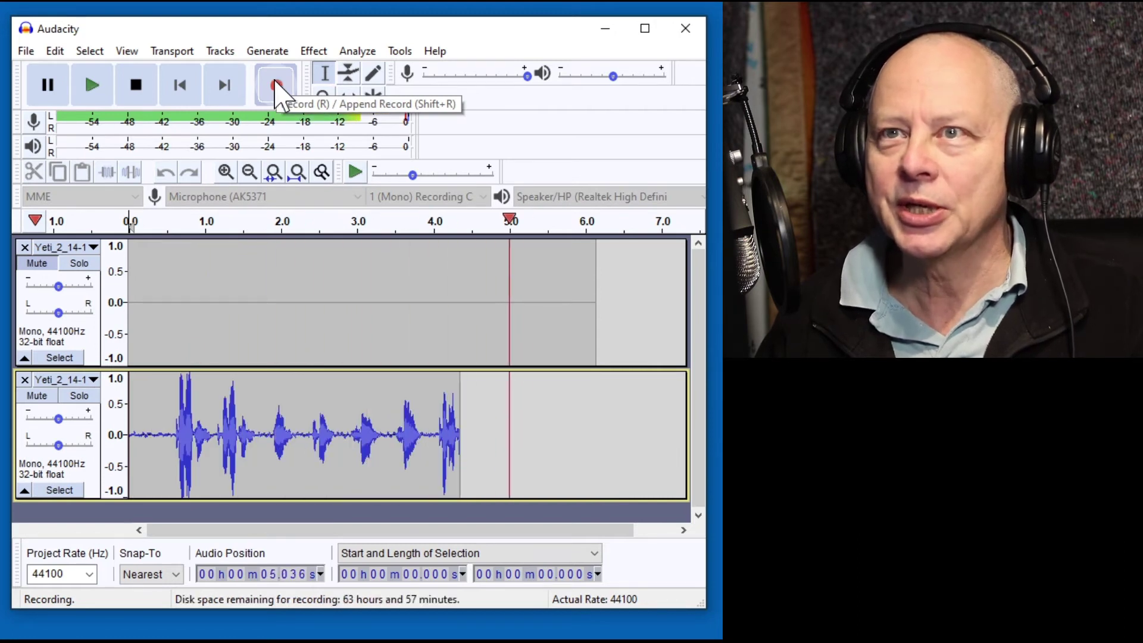
left_click(138, 85)
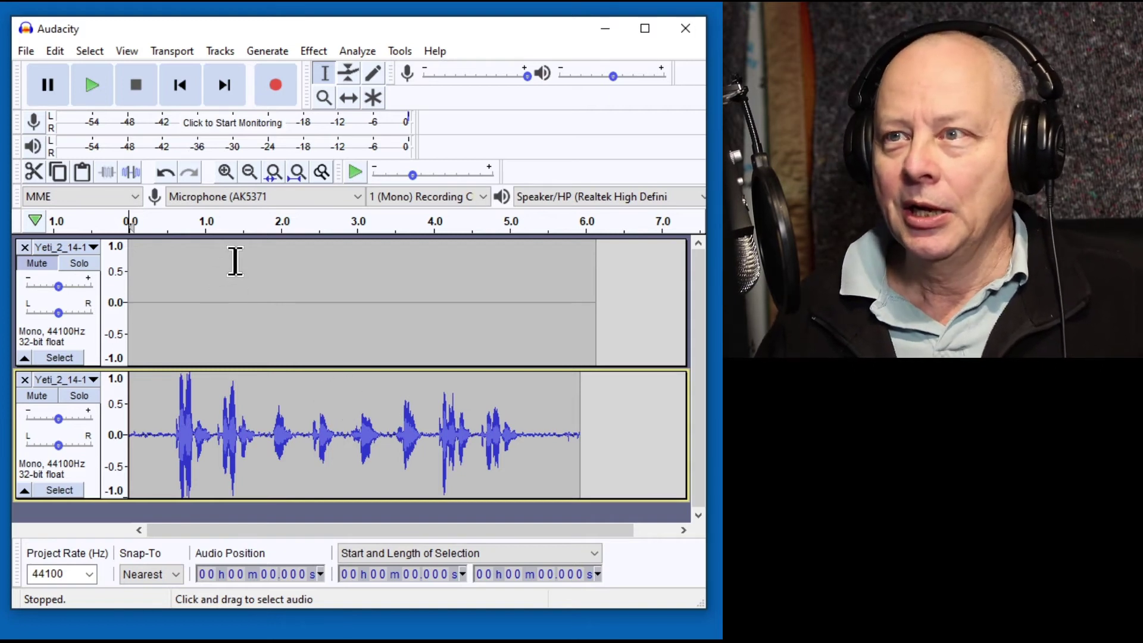
Step: Unmute the silent track, mute the speech take, and display the silent track as Waveform (dB)
left_click(46, 264)
left_click(38, 397)
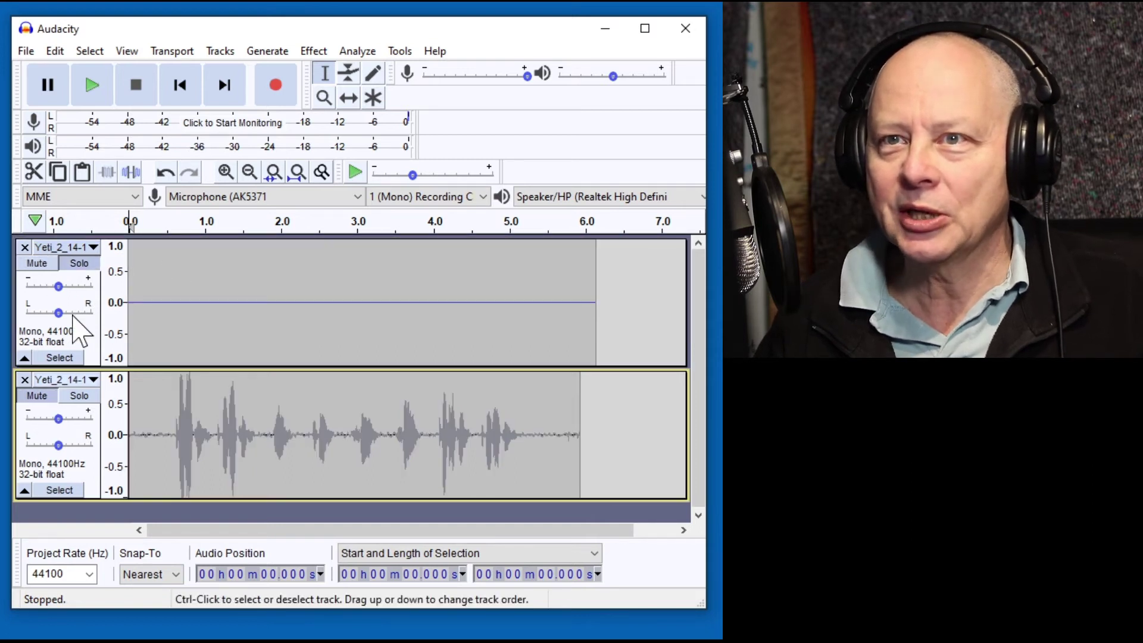
left_click(93, 248)
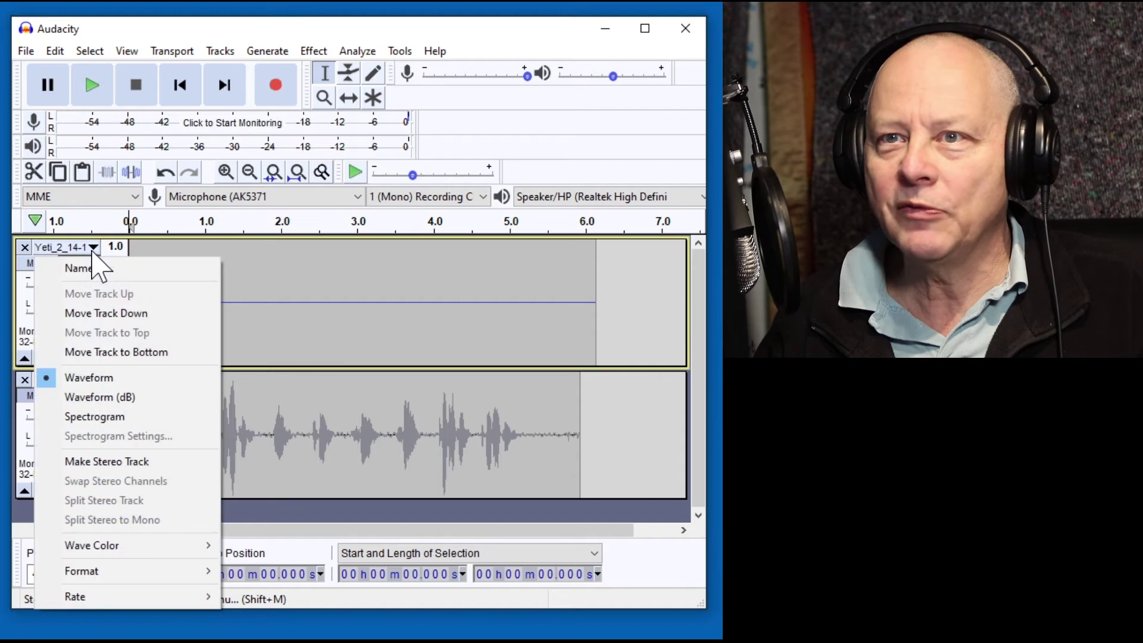
left_click(98, 397)
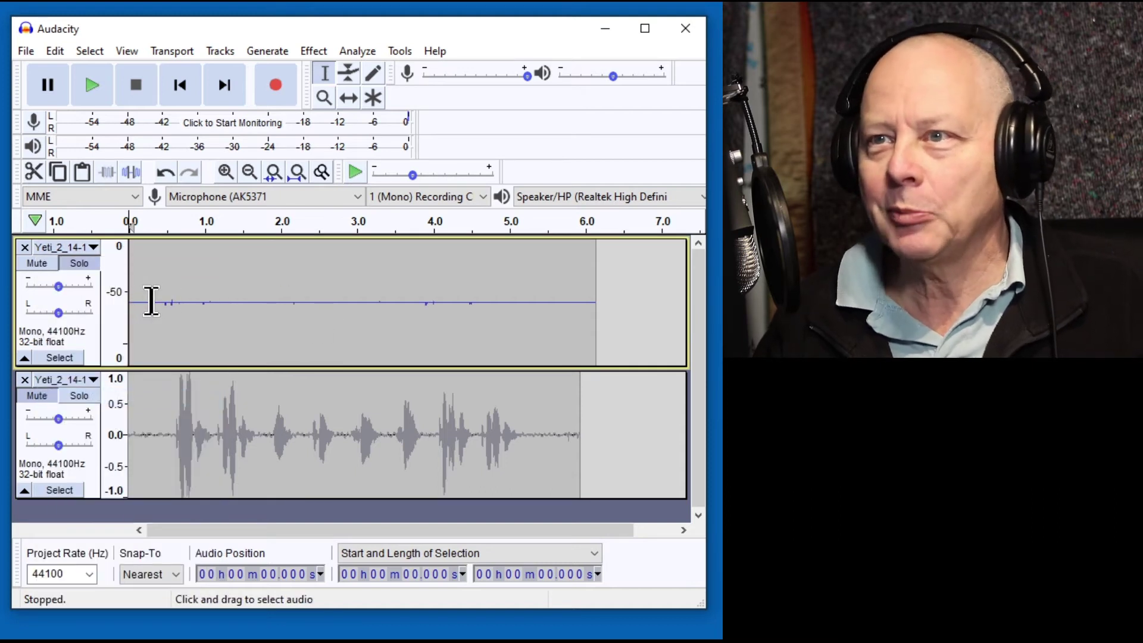
Step: Play the silent track briefly, then select the whole track
left_click(107, 89)
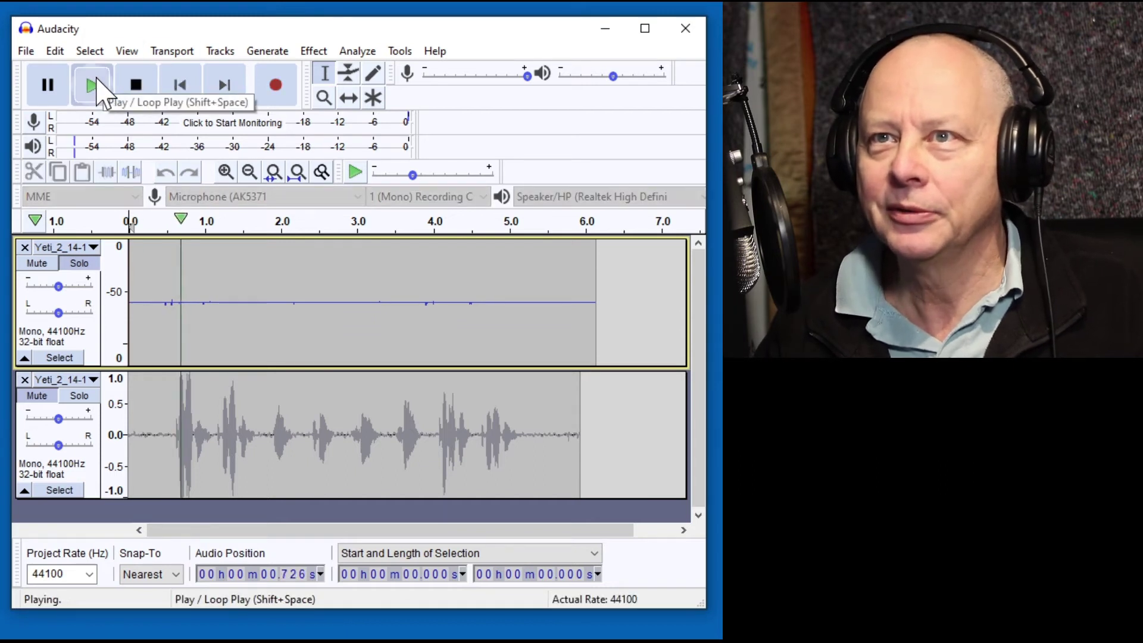
left_click(139, 87)
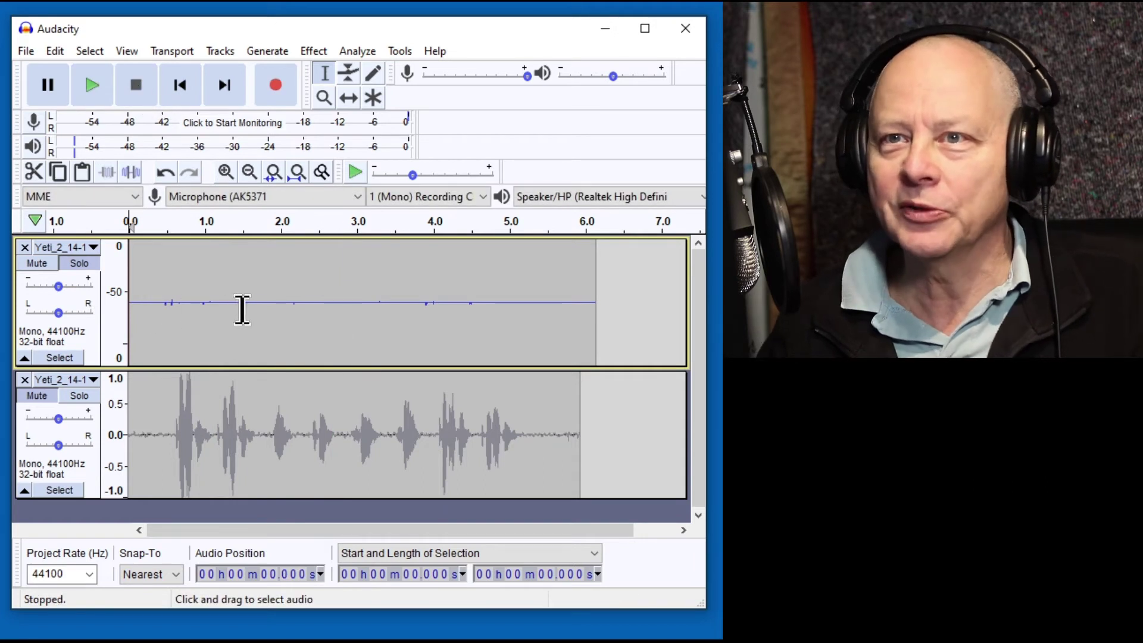
left_click(63, 358)
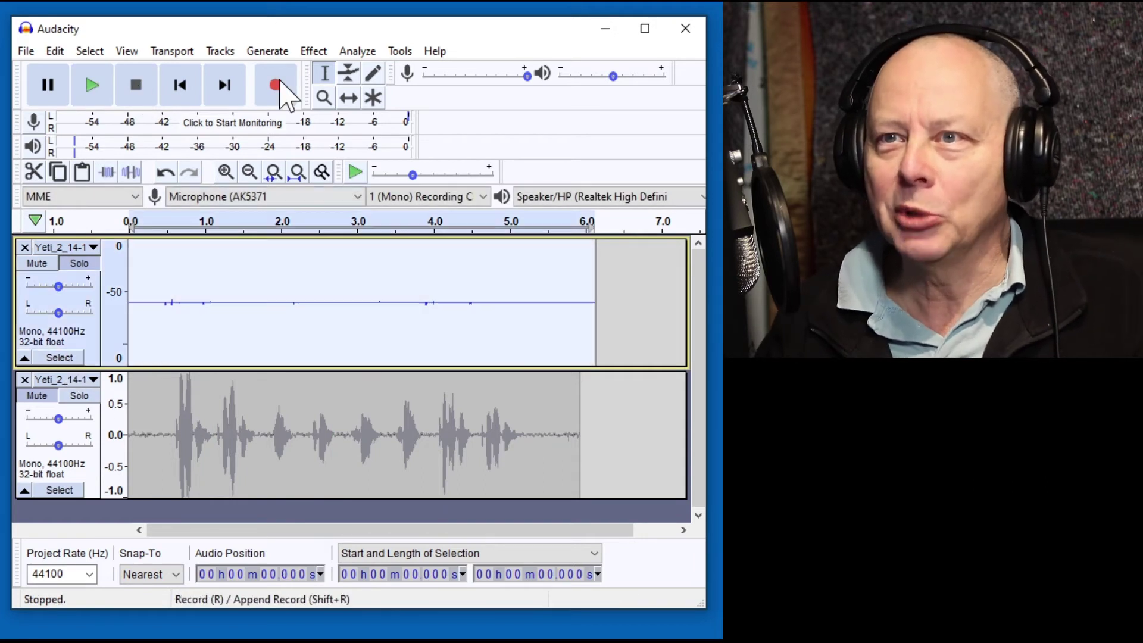
Step: Normalize the silent track to a -6.0 dB peak, then select about 4.95 to 6.06 seconds
left_click(320, 50)
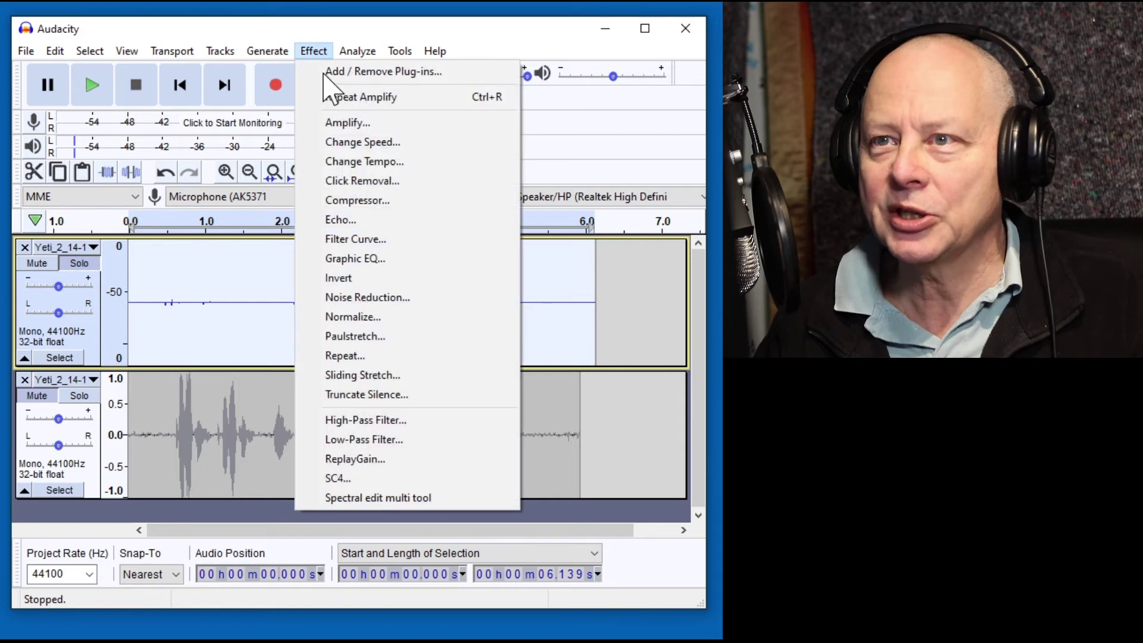
left_click(370, 316)
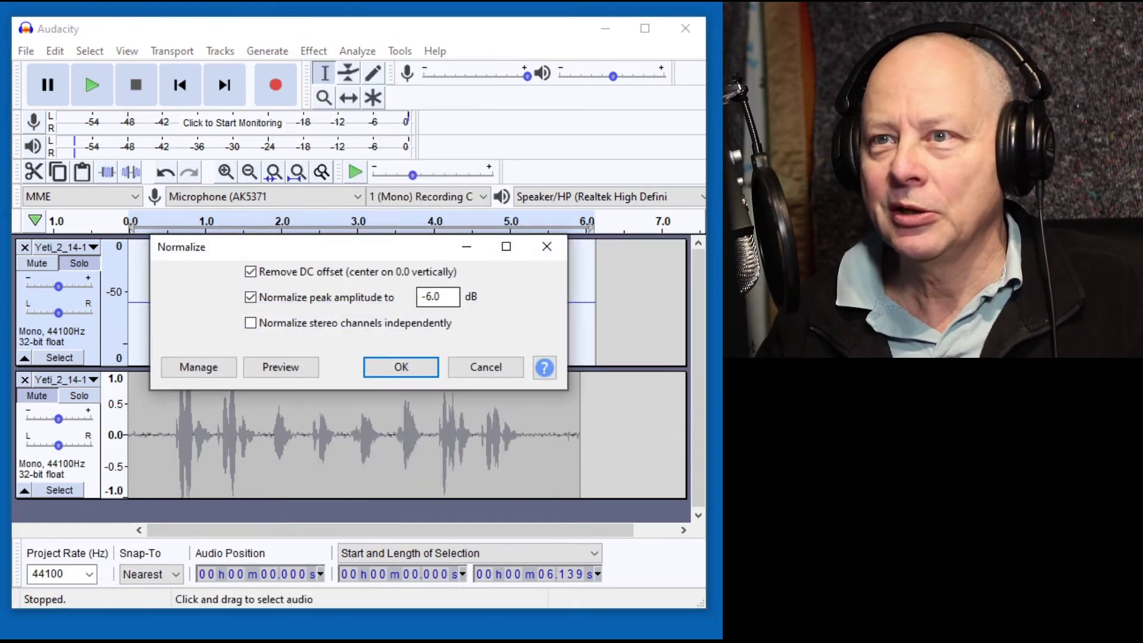
left_click(403, 369)
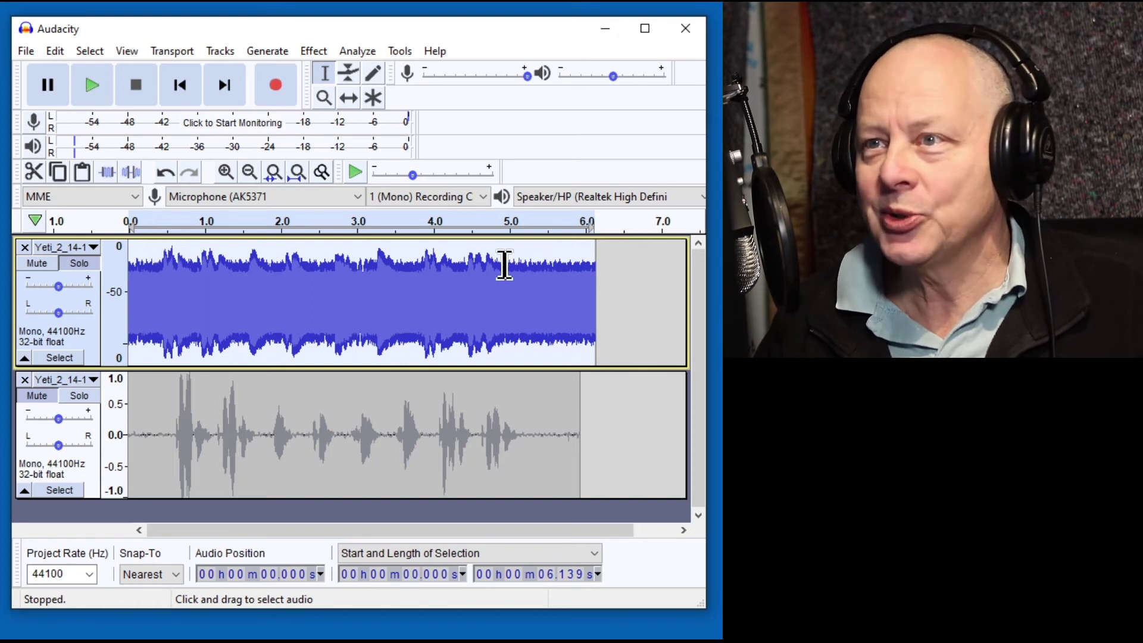
left_click_drag(506, 304, 589, 296)
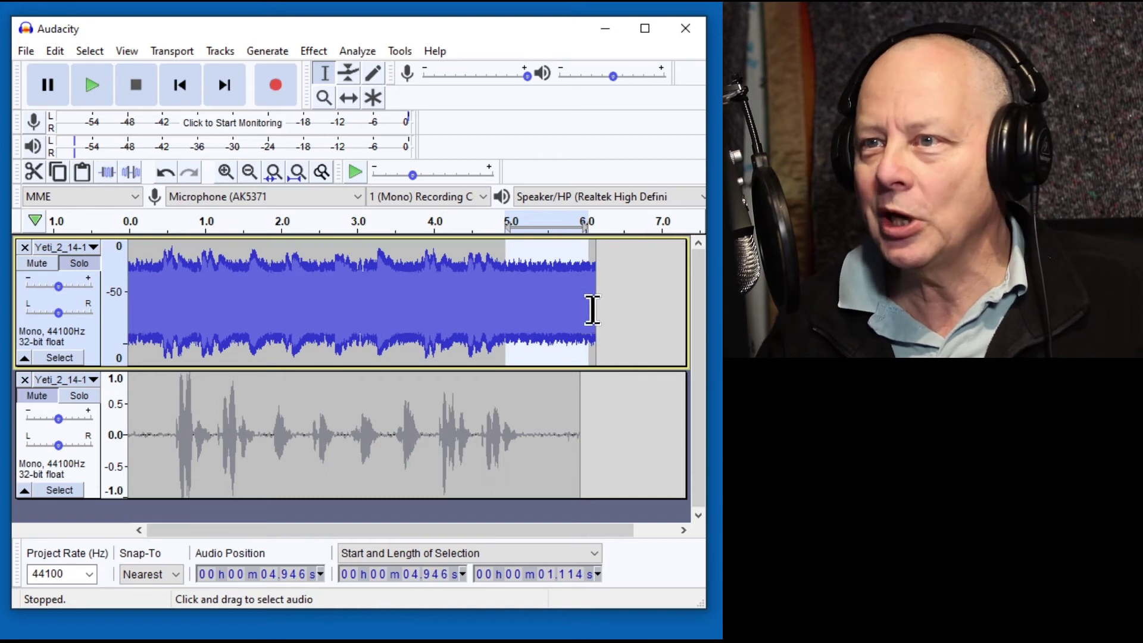
Step: Play the tracks briefly, then show the second voice track as Waveform (dB)
left_click(142, 220)
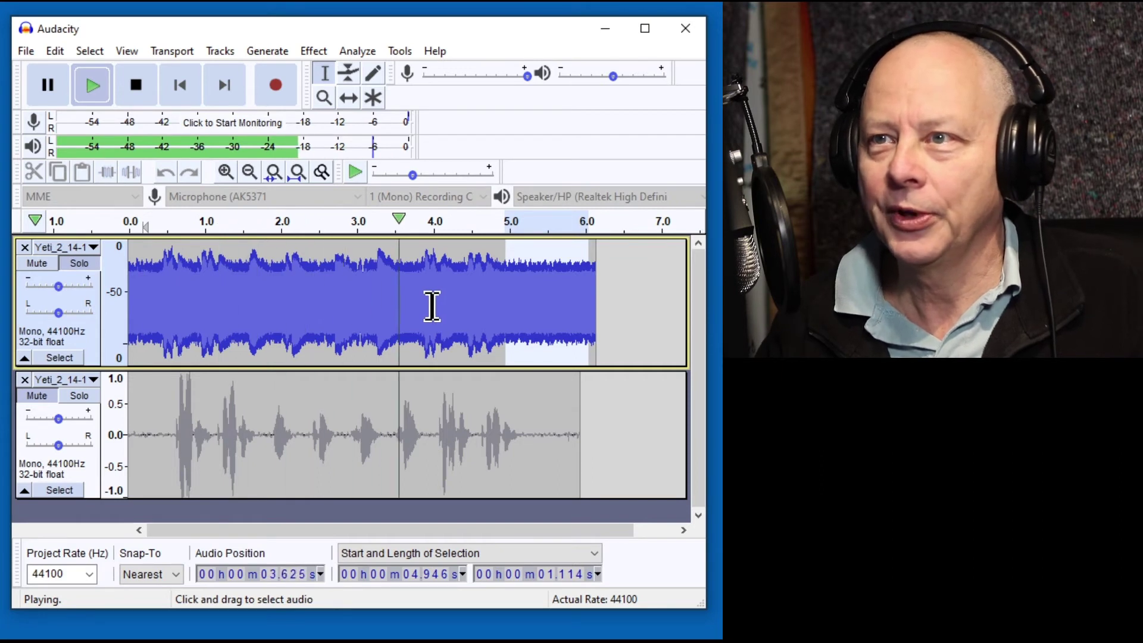
left_click(137, 87)
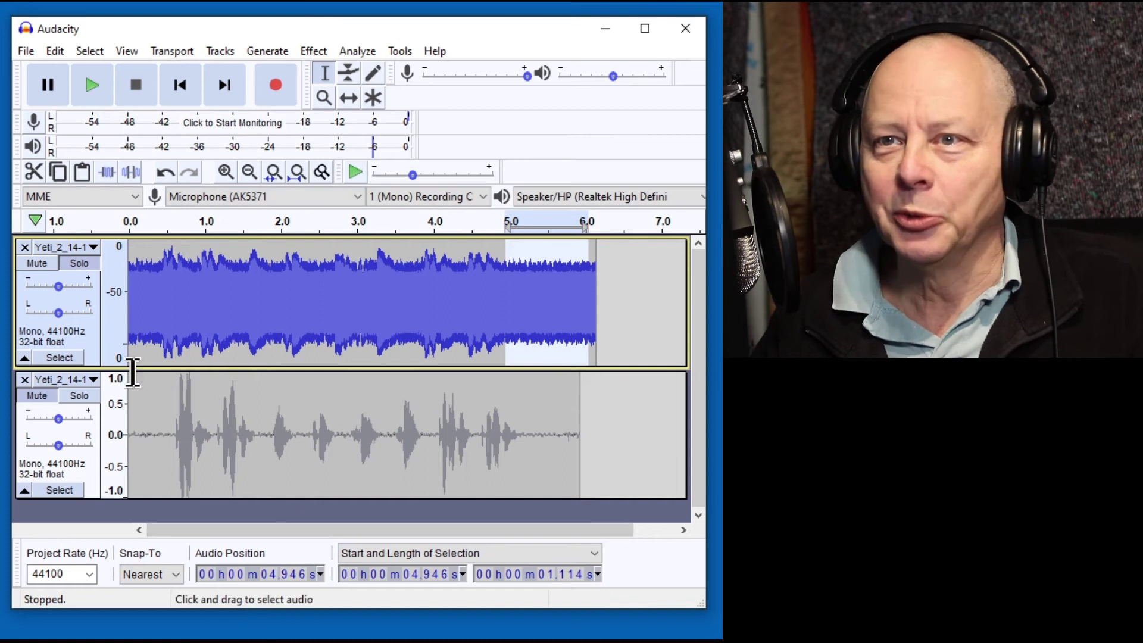
left_click(83, 384)
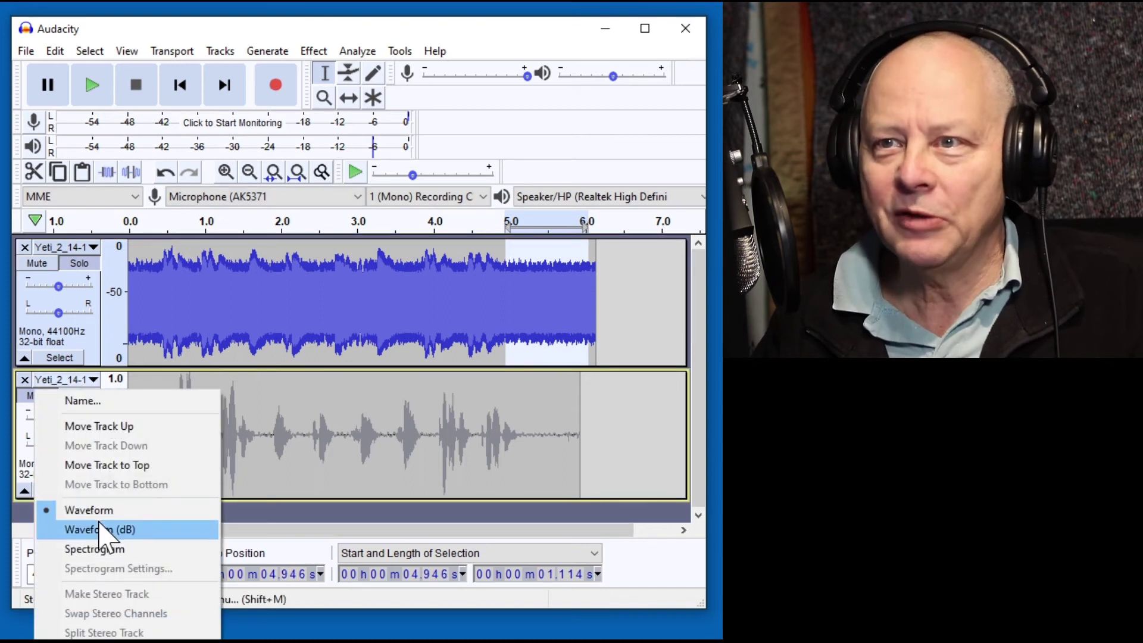
left_click(103, 532)
Step: Solo the second voice track and play it alone from near the start
left_click(80, 395)
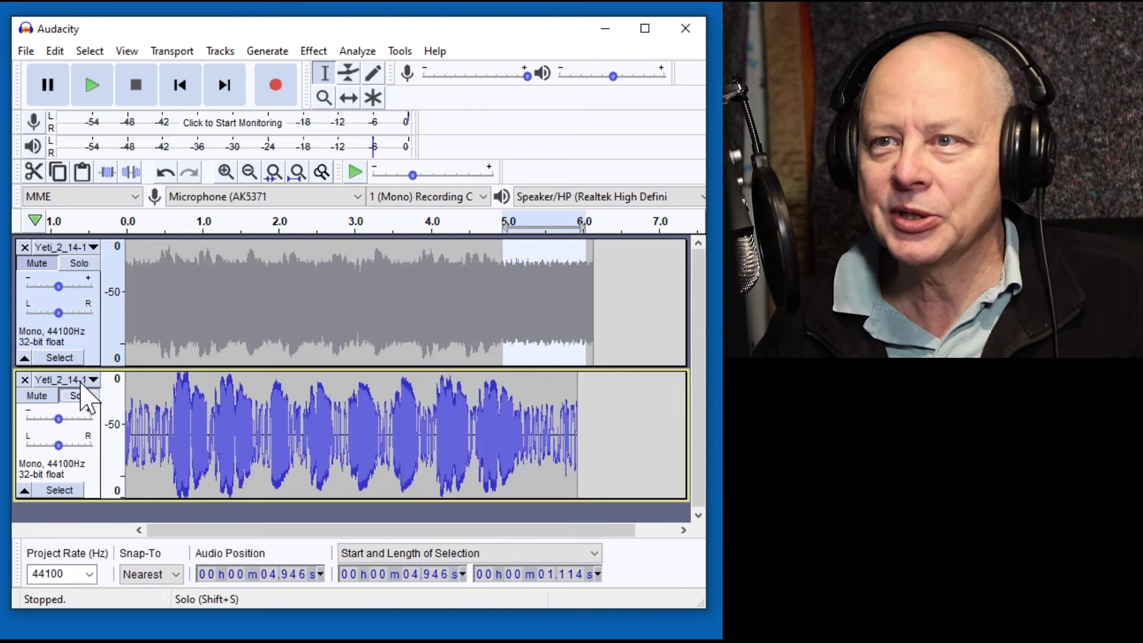
left_click(91, 86)
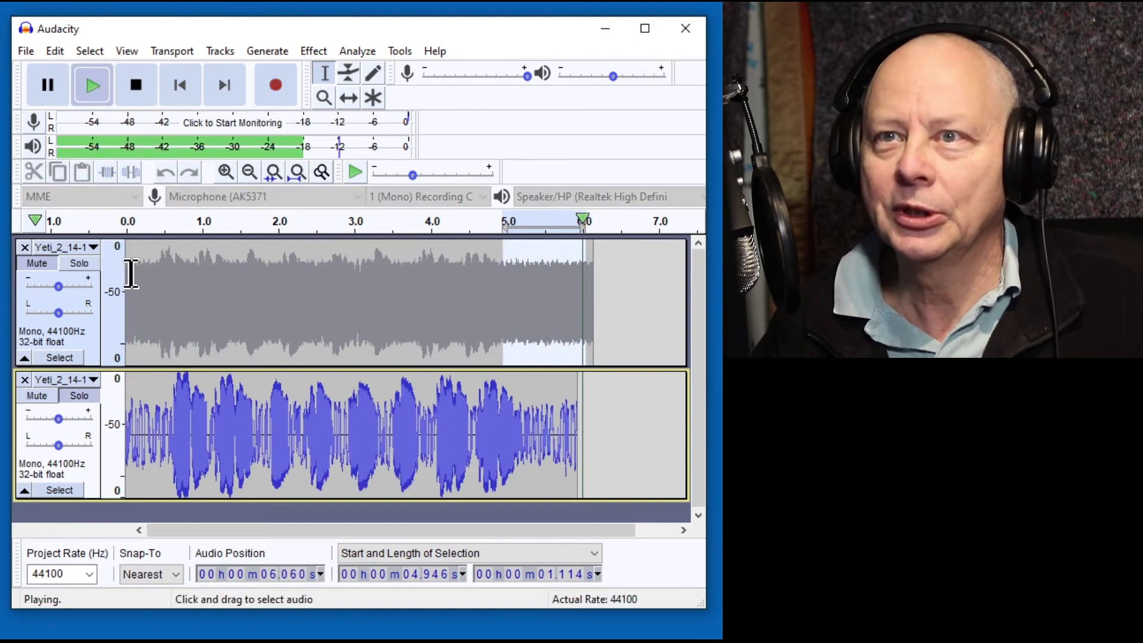
left_click(150, 223)
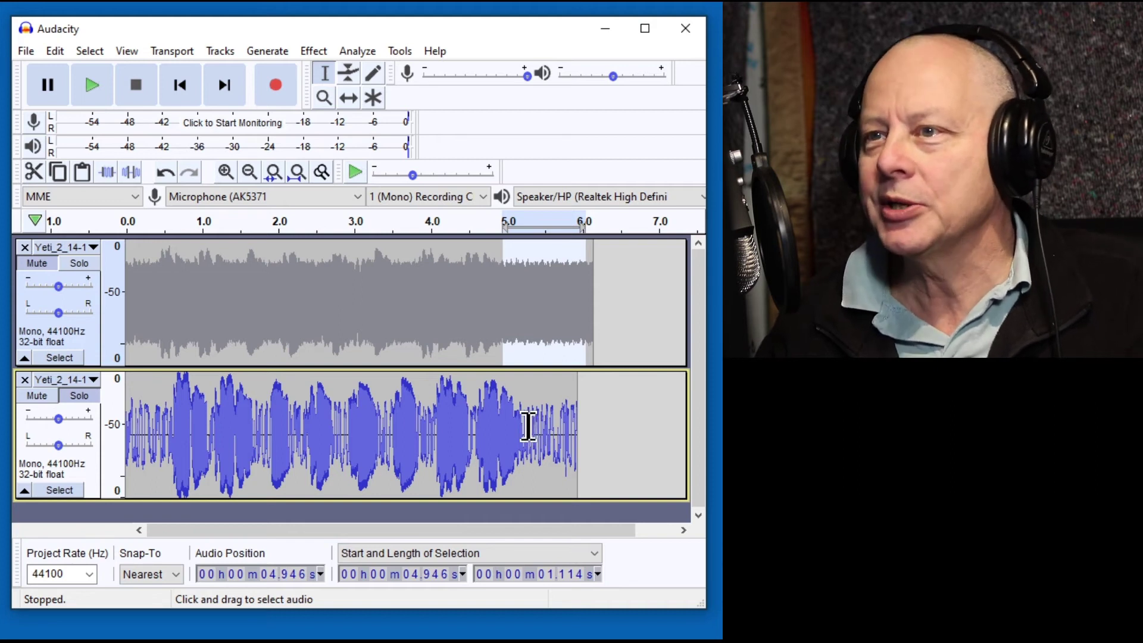
Step: Capture a noise profile from the noise-only stretch at the second track's end
left_click_drag(528, 427, 576, 437)
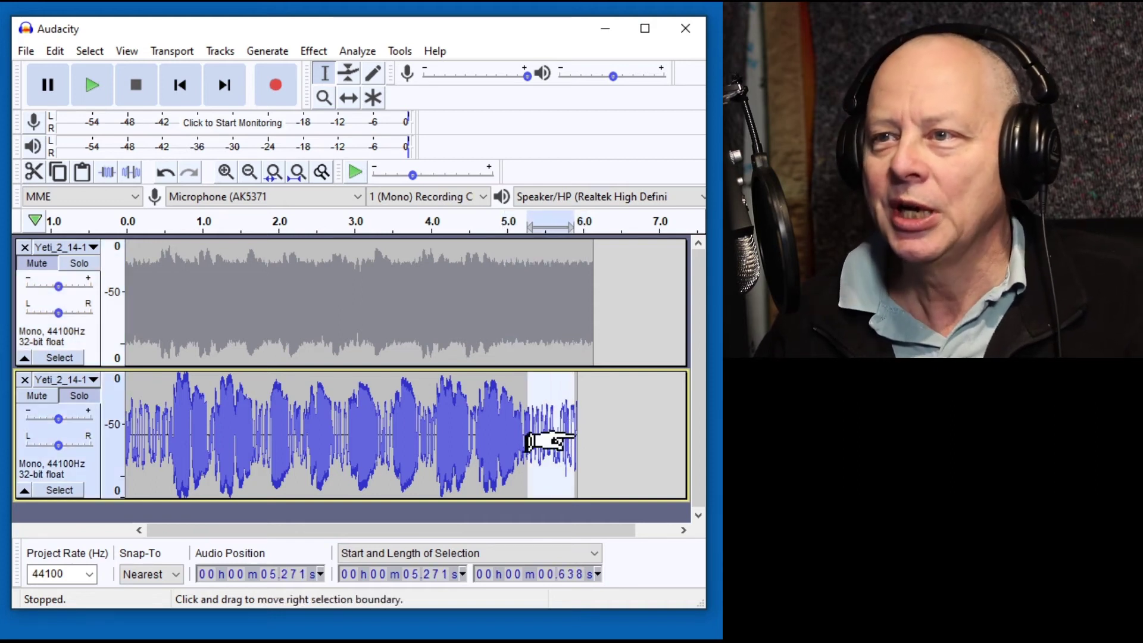
left_click(314, 51)
left_click(397, 298)
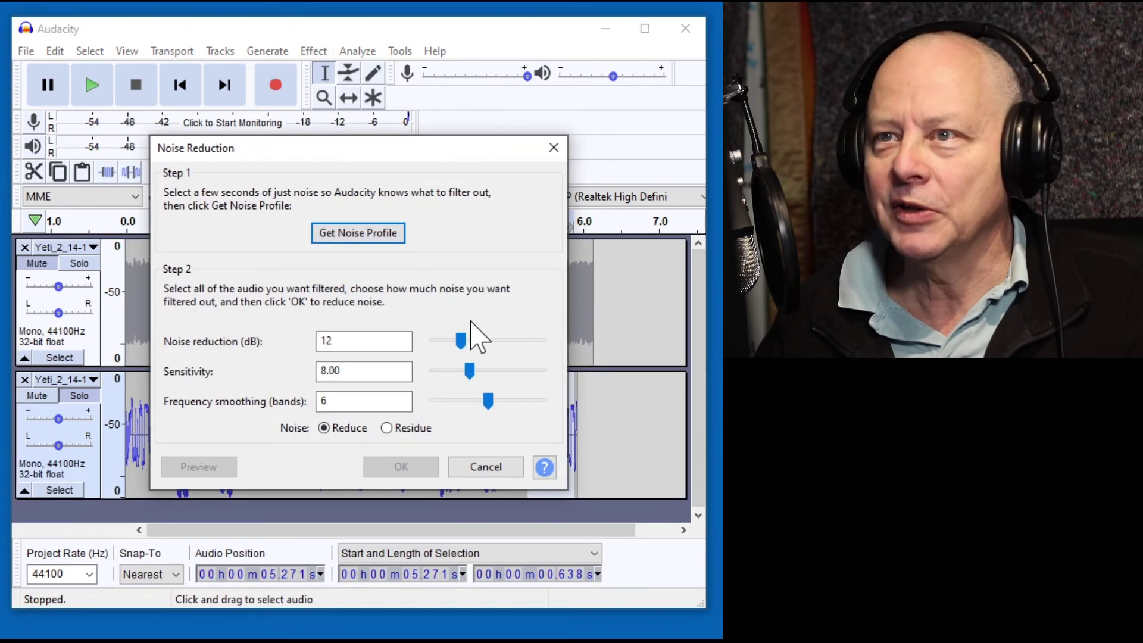
left_click(362, 233)
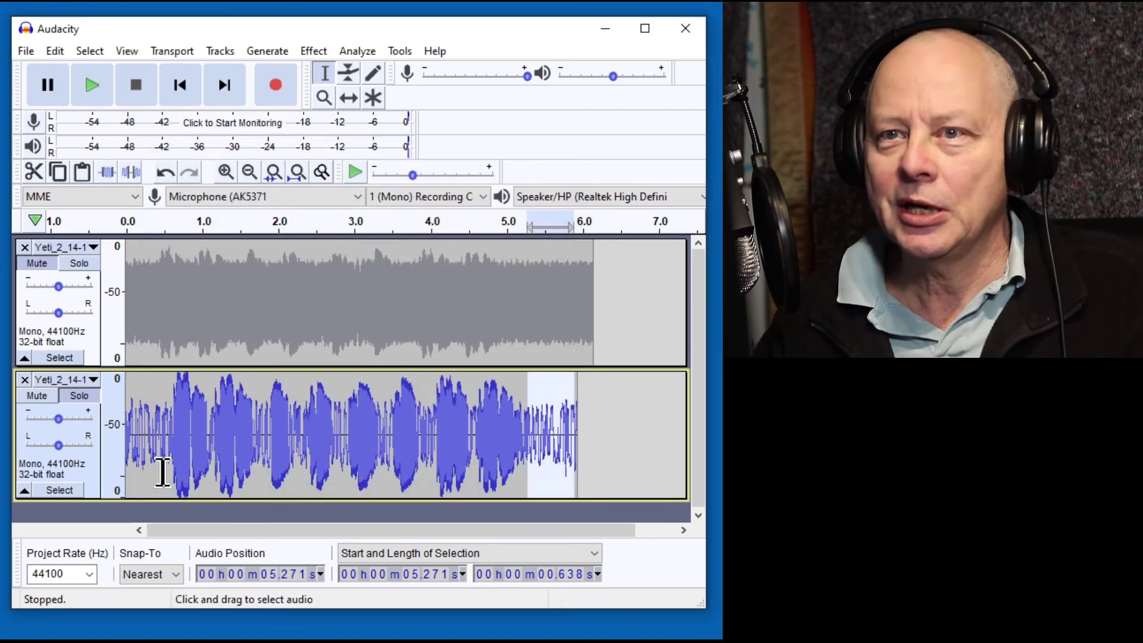
Step: Apply Noise Reduction to the entire second voice track
left_click(57, 488)
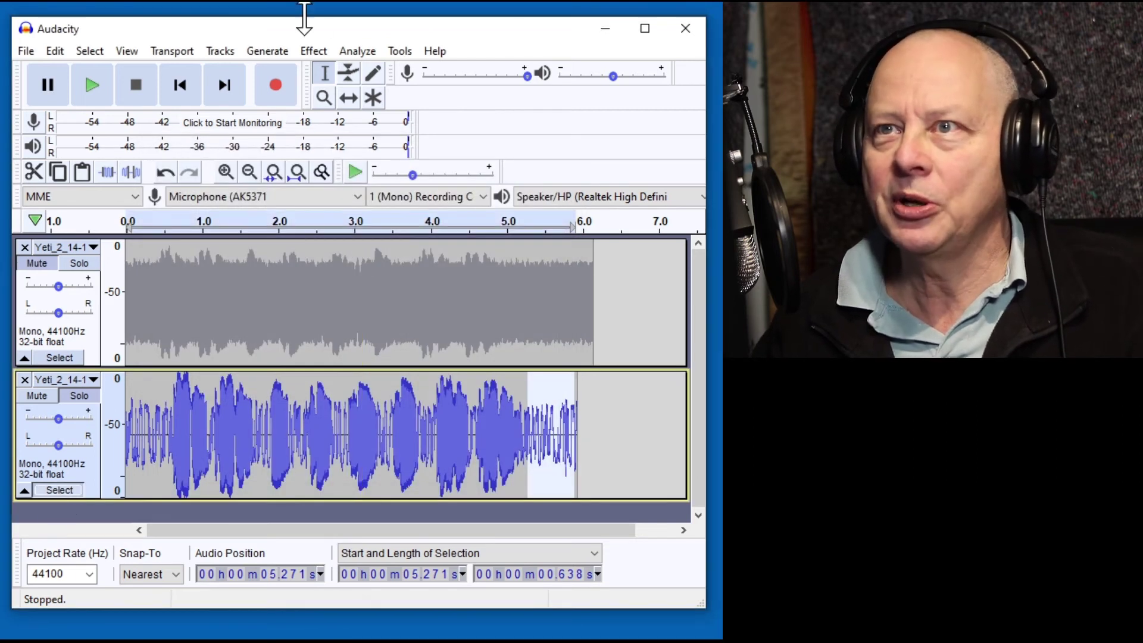
left_click(315, 50)
left_click(370, 297)
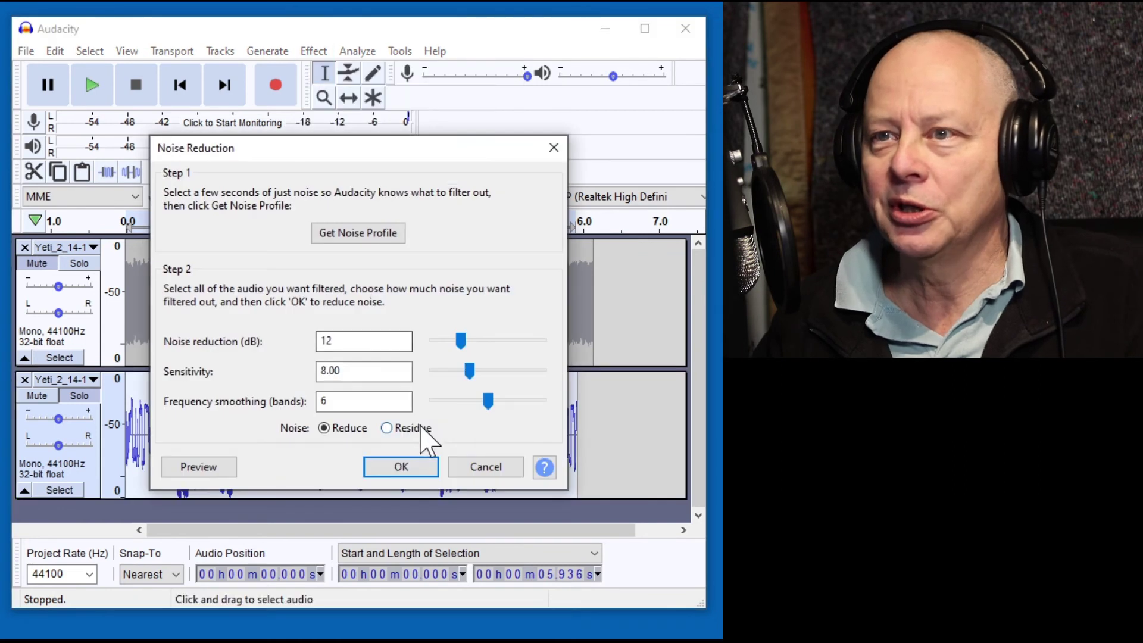
left_click(401, 468)
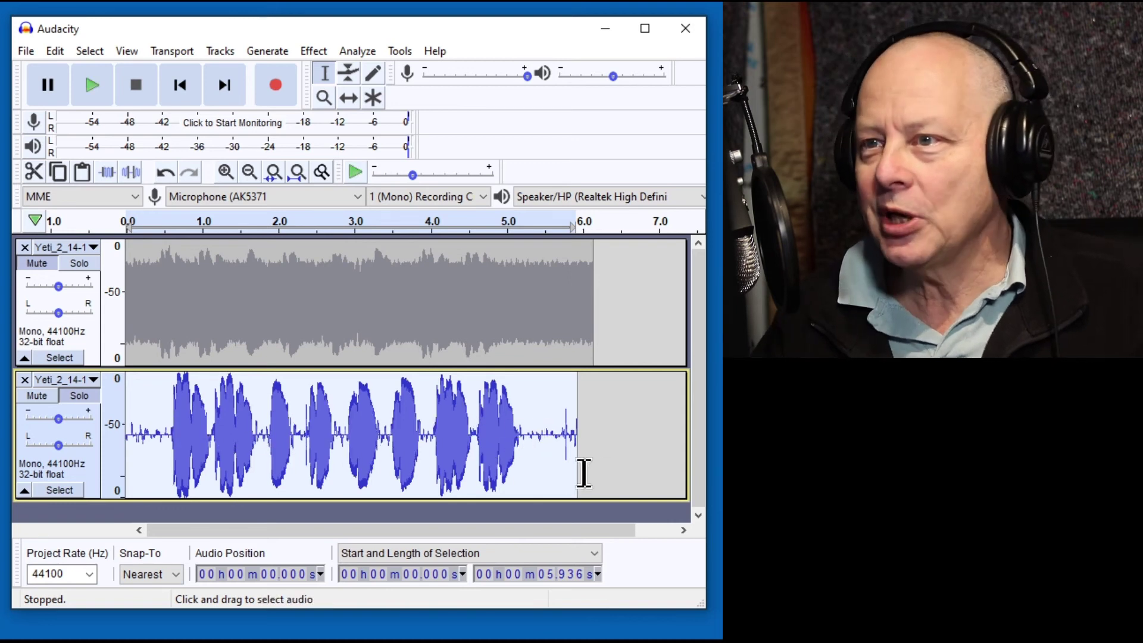
Step: Clear the selection and play the cleaned second track twice from near the start
left_click_drag(531, 429, 575, 435)
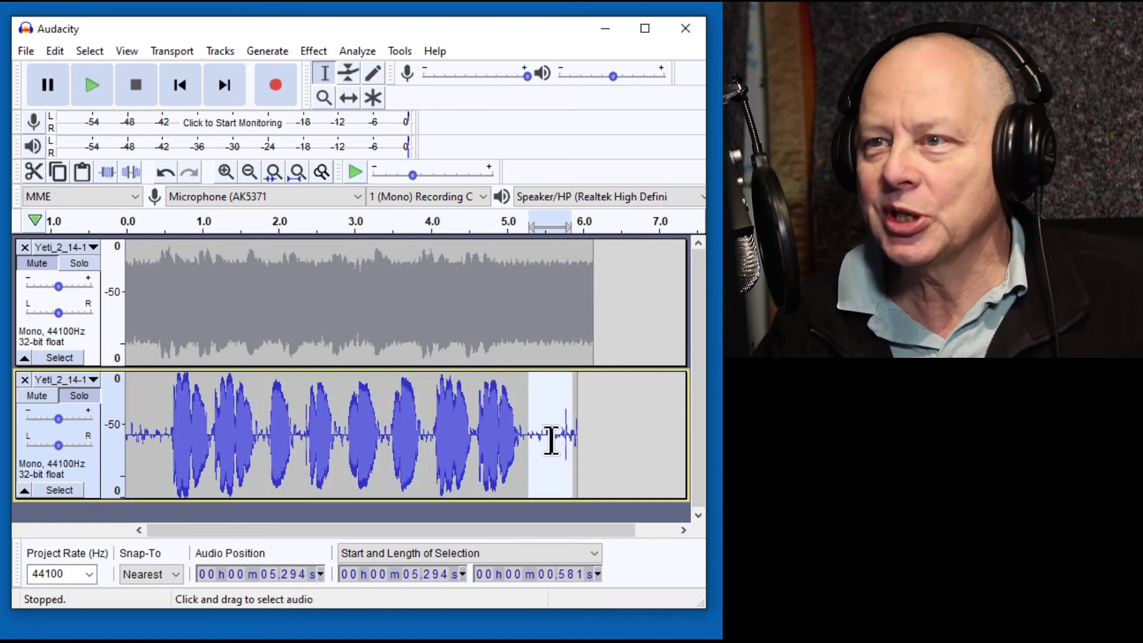
left_click(546, 444)
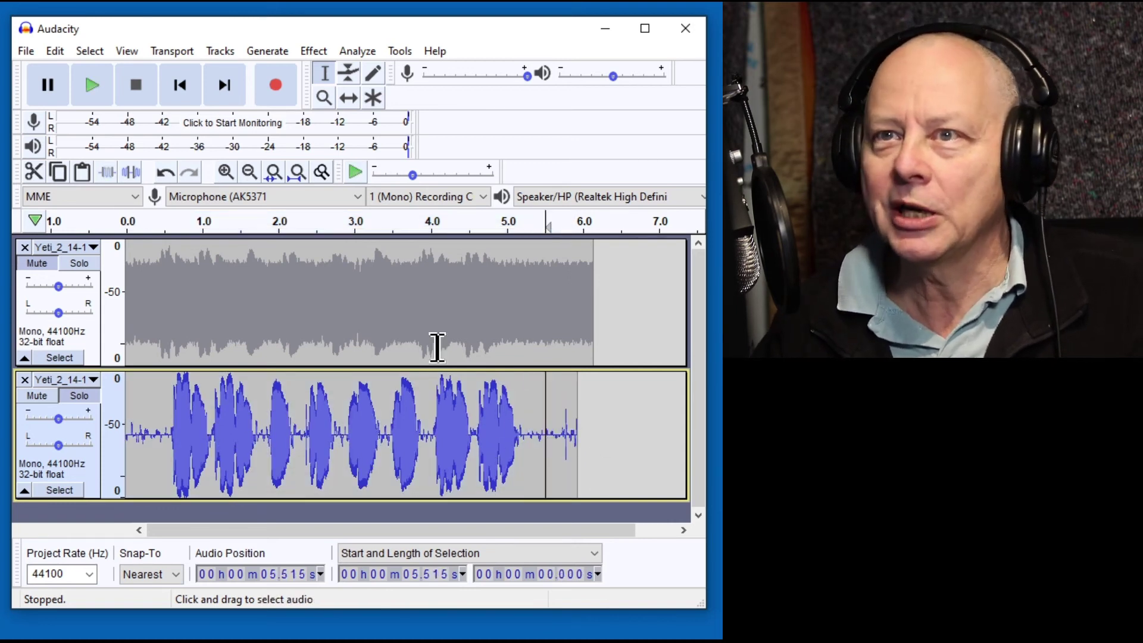
left_click(159, 221)
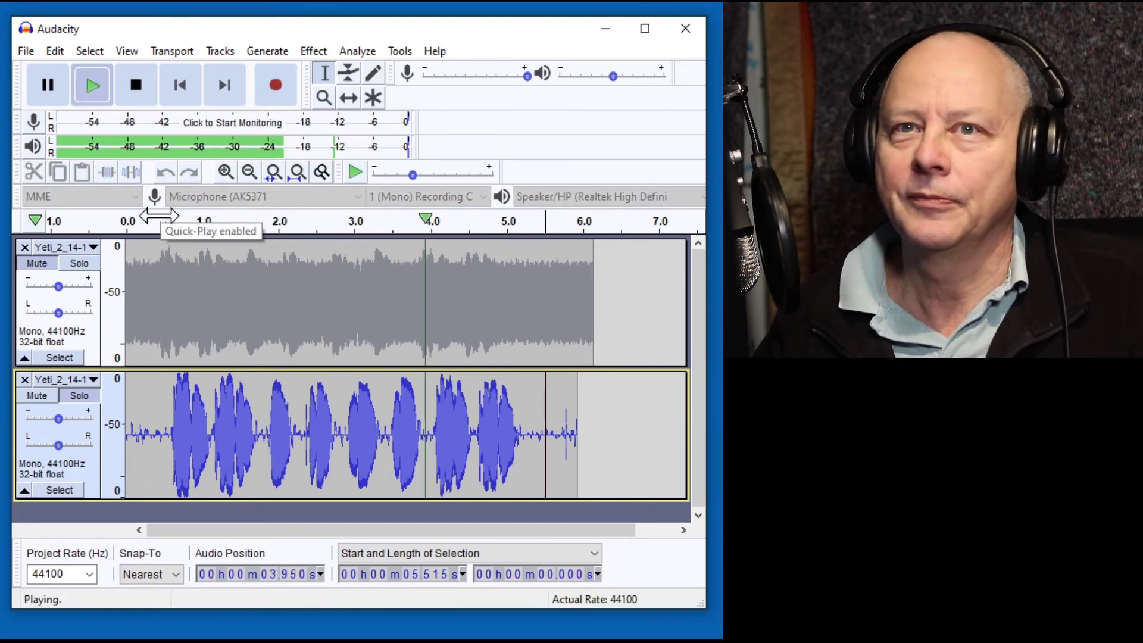
left_click(147, 85)
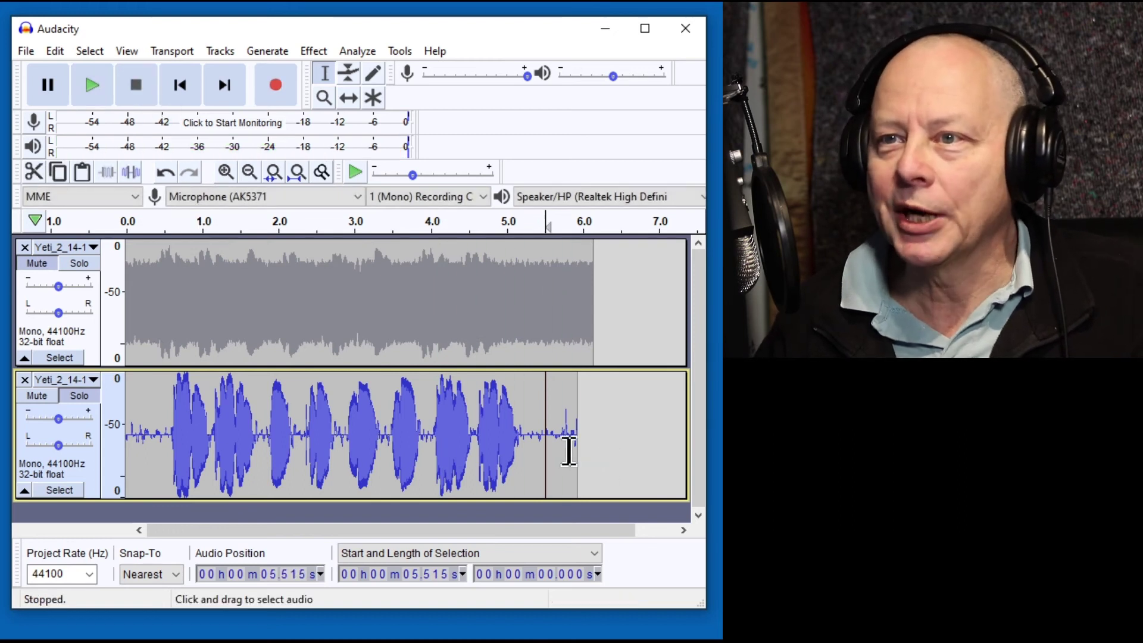
left_click(164, 221)
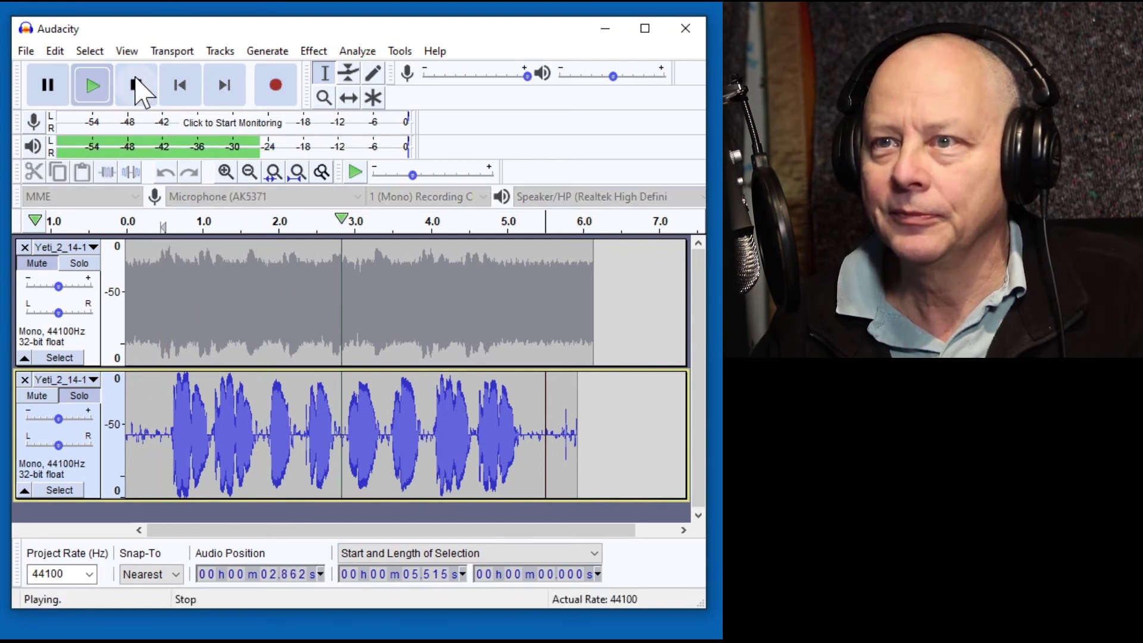
left_click(137, 88)
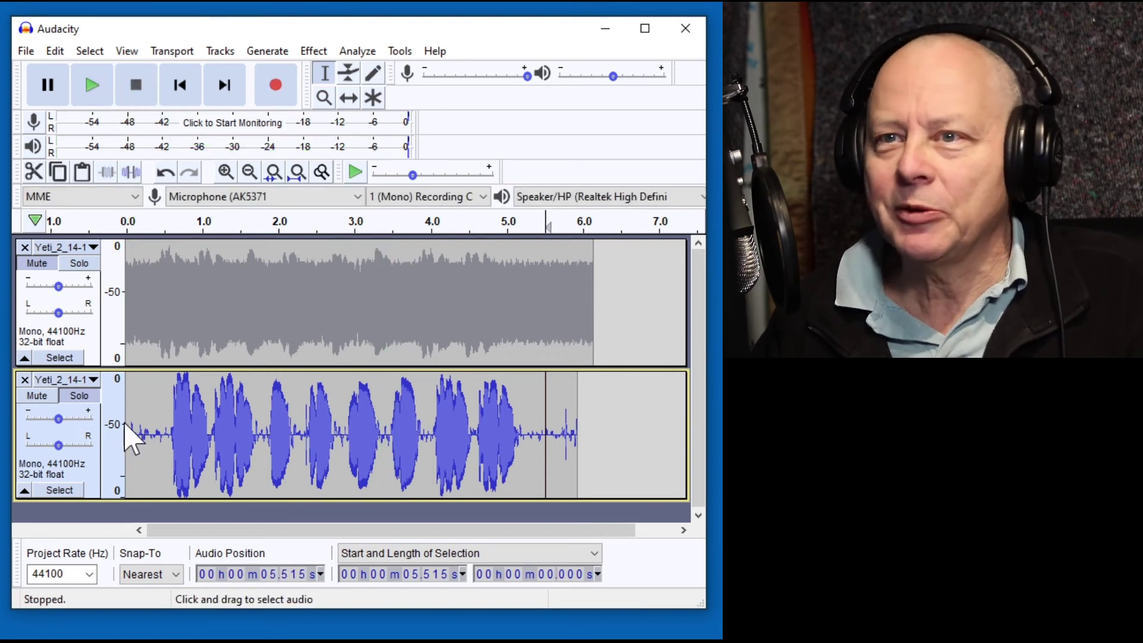
Step: Solo the first voice track and capture a noise profile from its end section
left_click(80, 263)
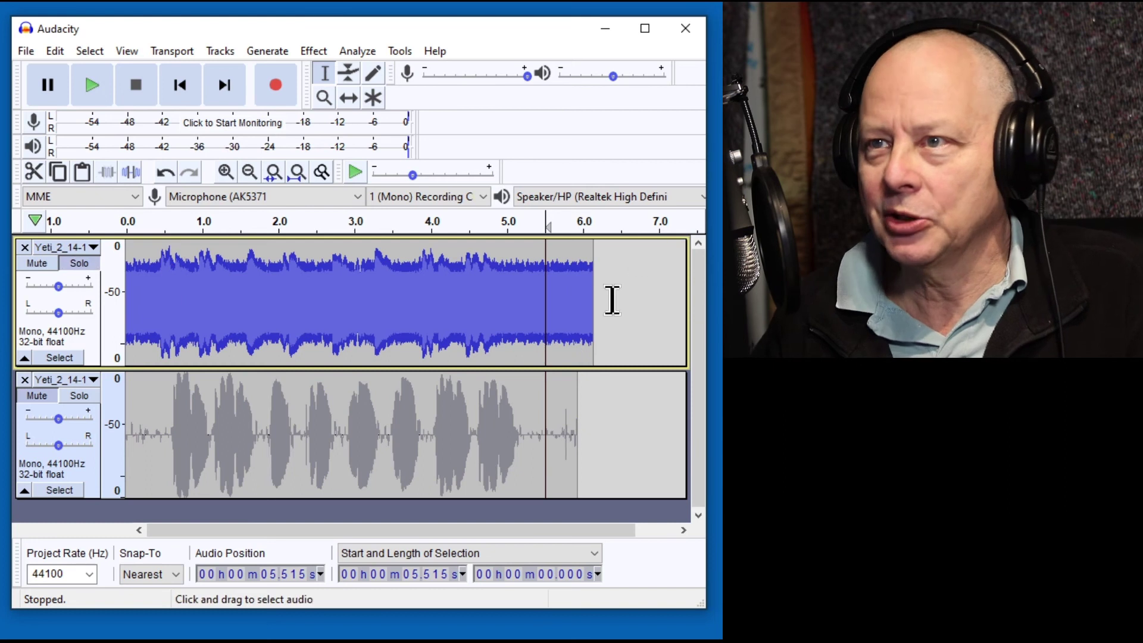
left_click_drag(512, 286, 582, 301)
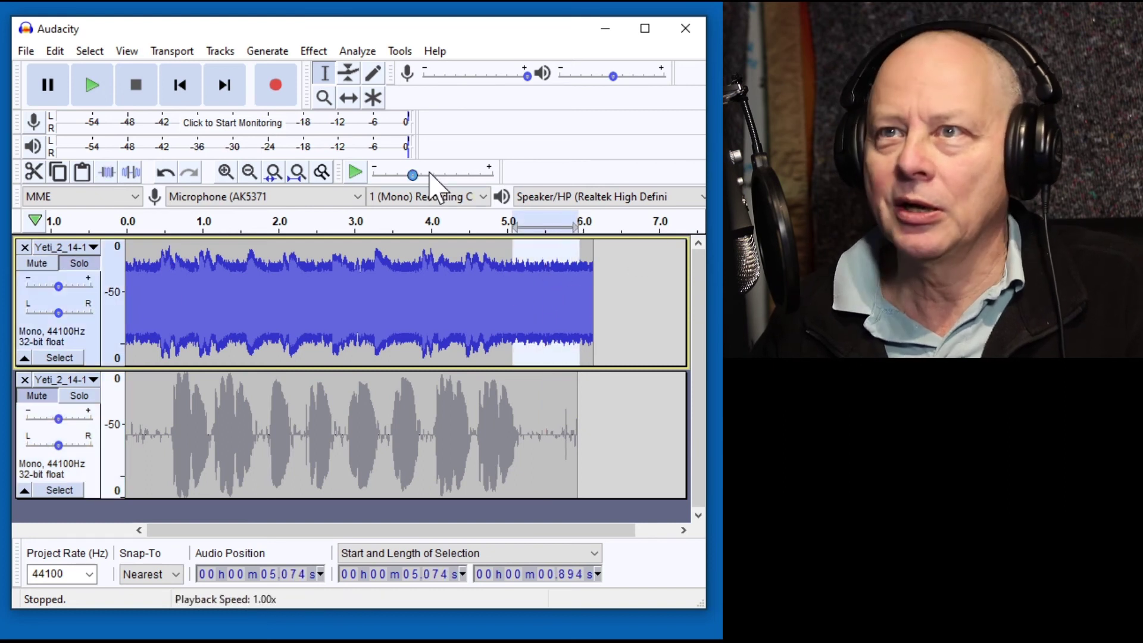
left_click(314, 51)
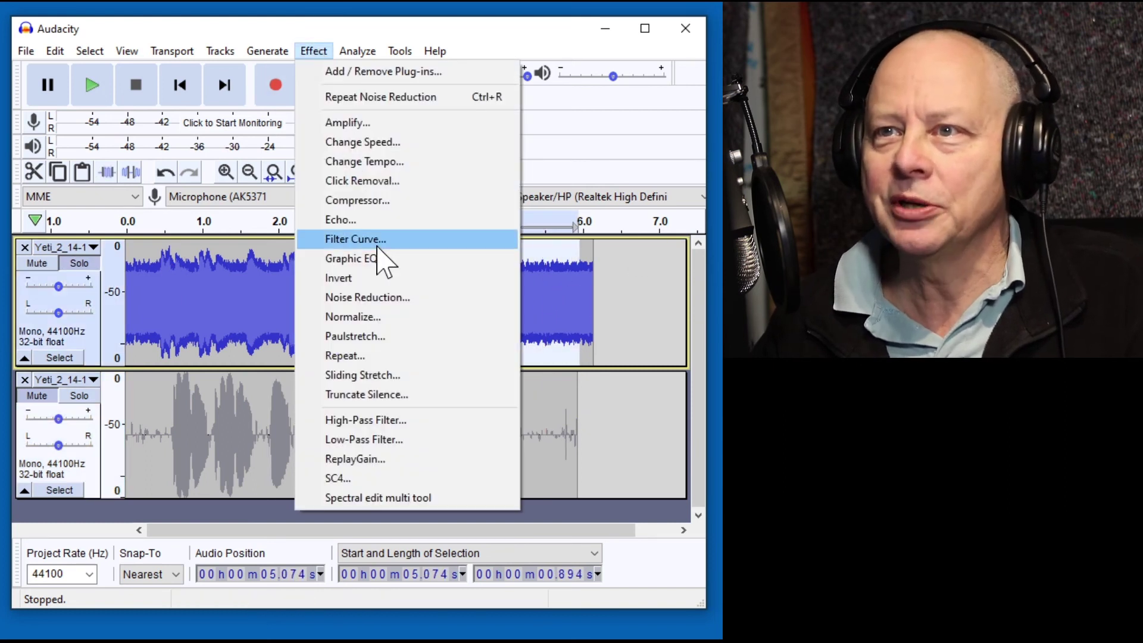
left_click(384, 298)
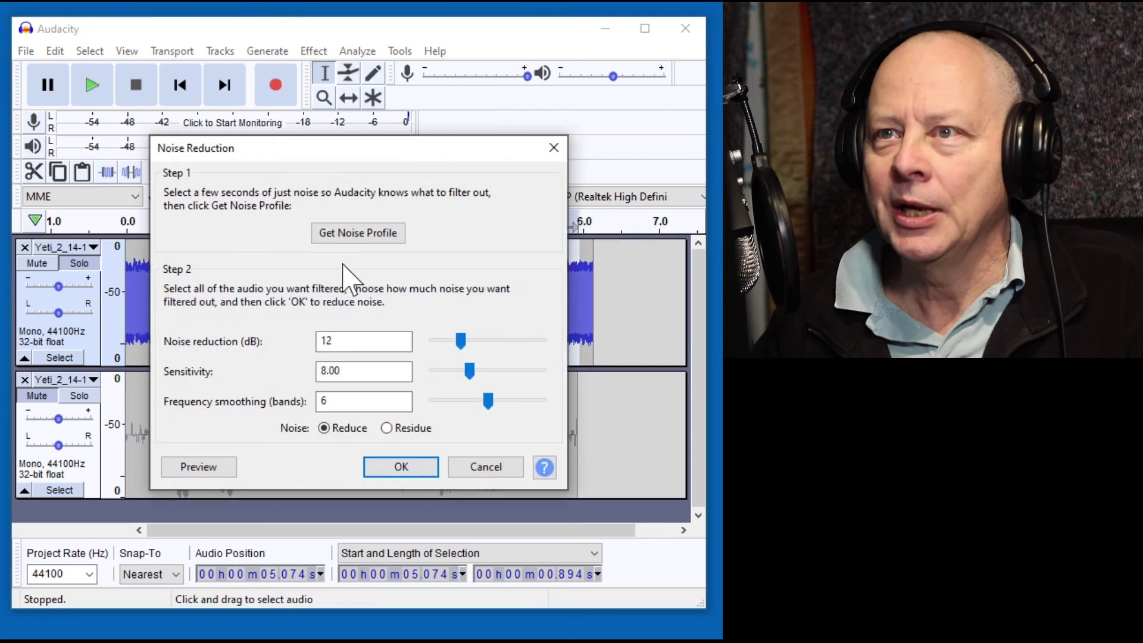
left_click(365, 235)
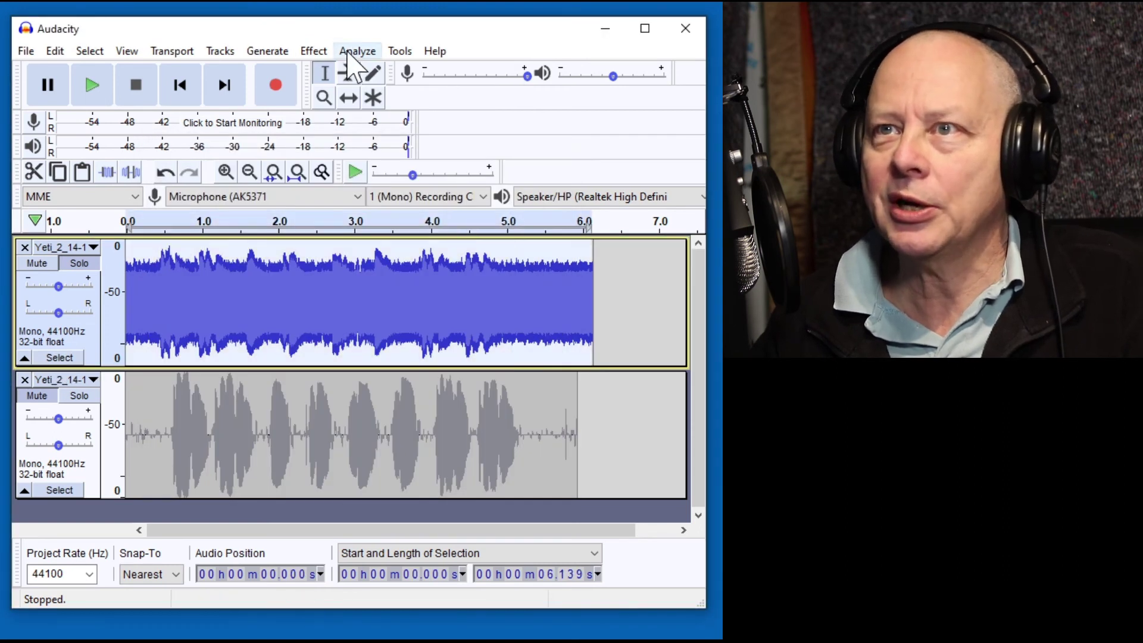
Step: Apply Noise Reduction to the whole first track, repeat it with Ctrl+R, then play it
left_click(314, 51)
left_click(357, 297)
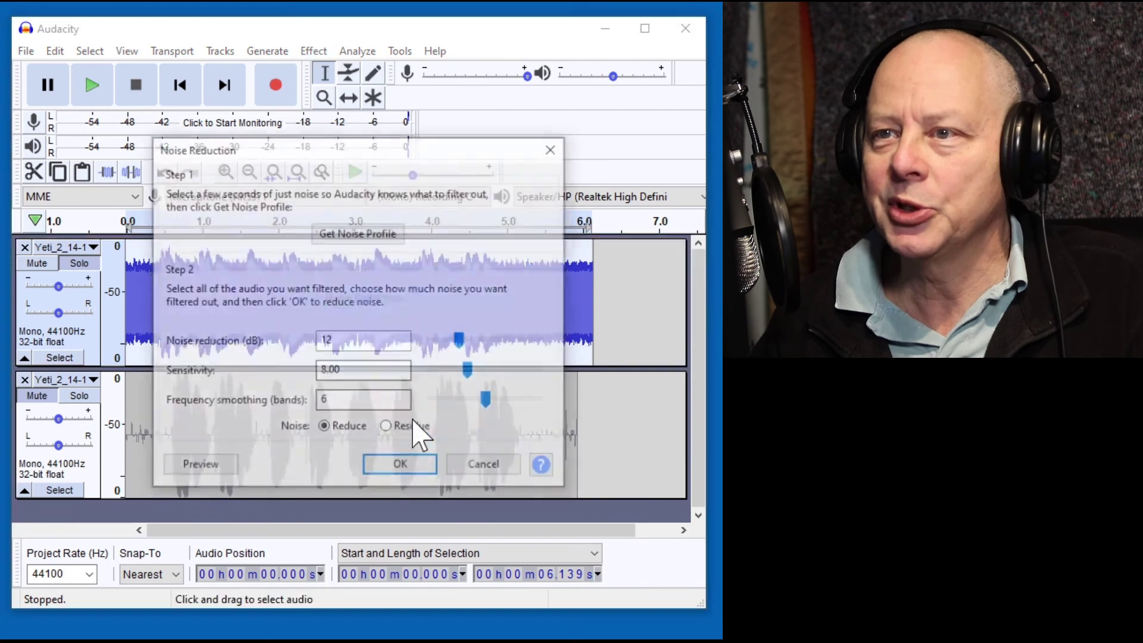
left_click(411, 465)
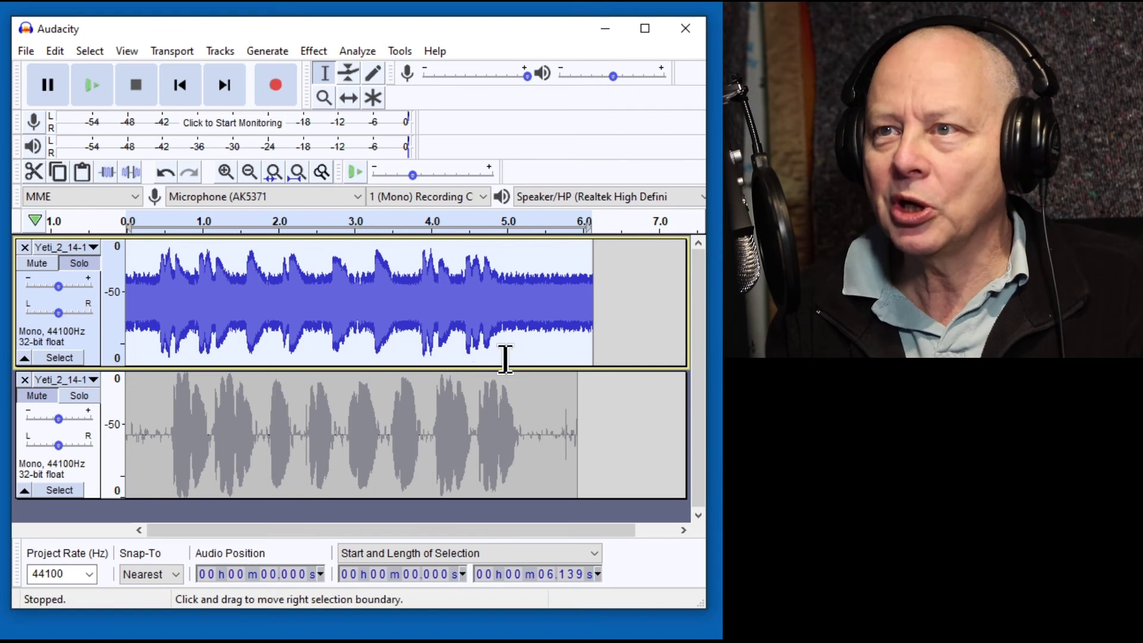
key("ctrl+r")
key("ctrl+r")
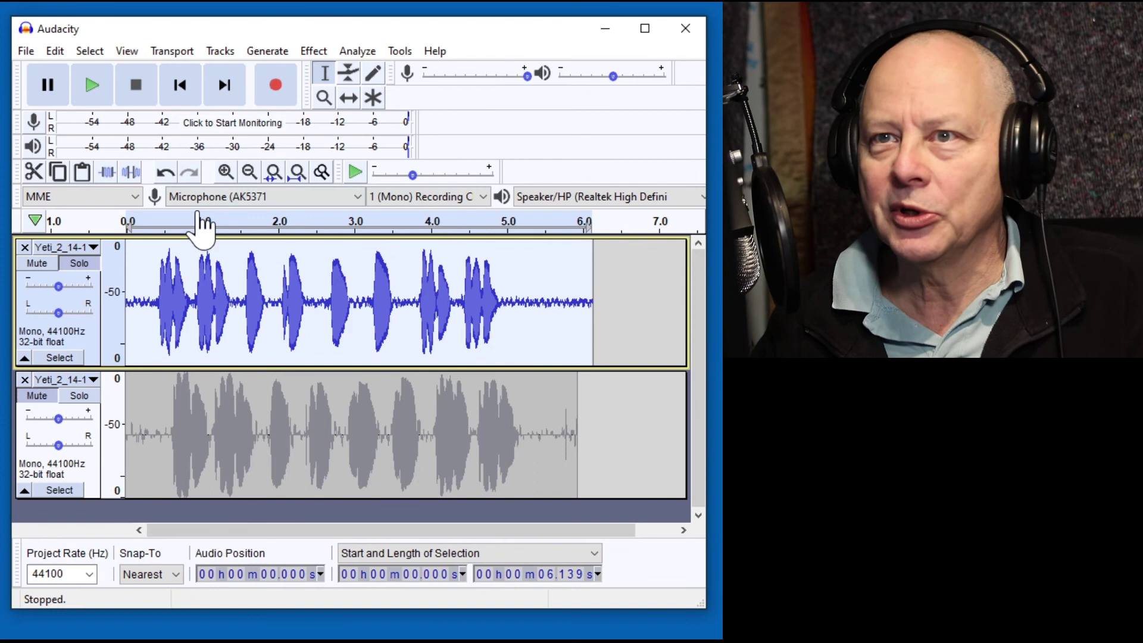
left_click(149, 219)
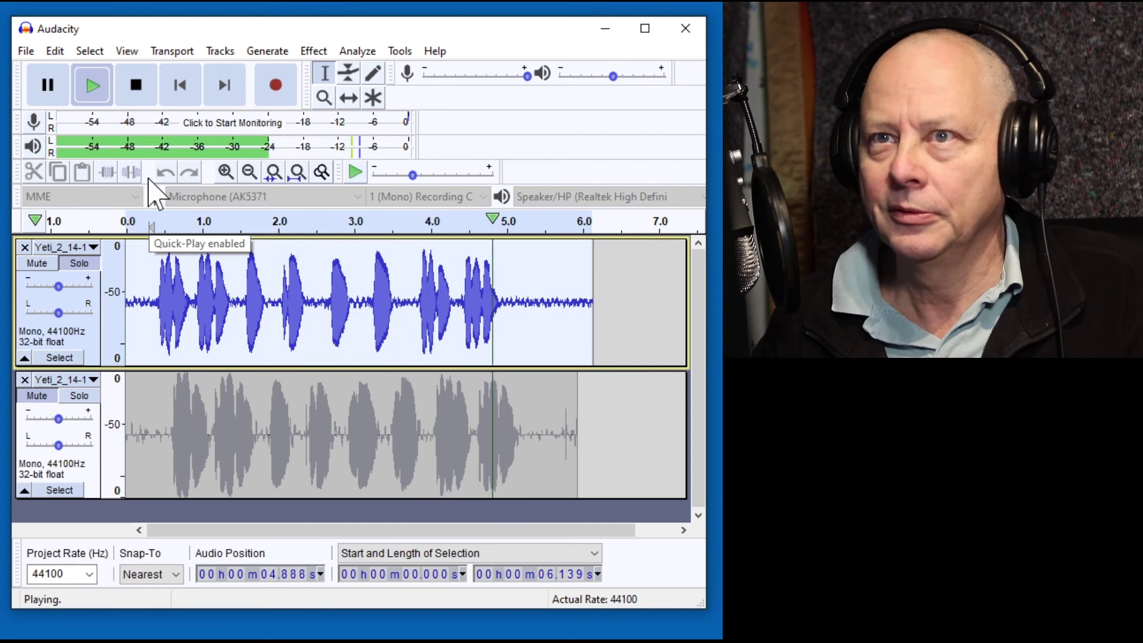
left_click(129, 87)
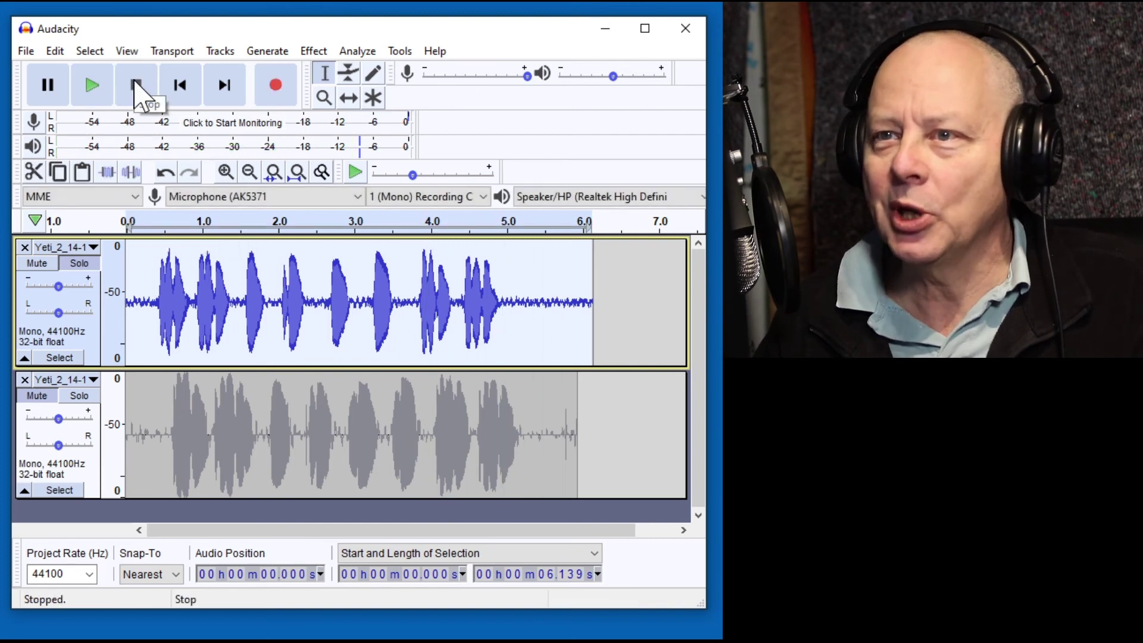